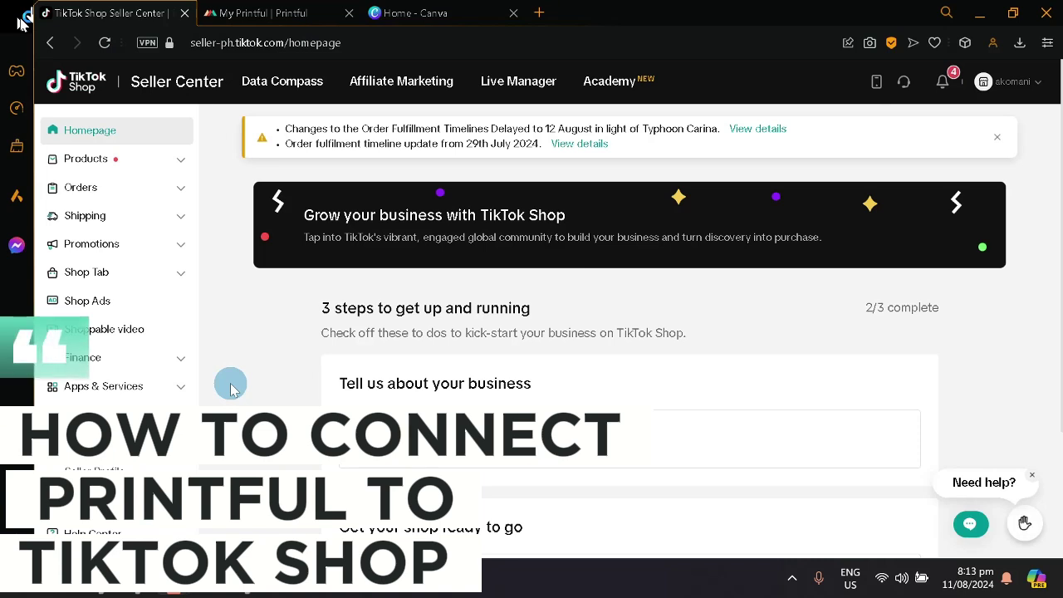
Toggle between the TikTok Shop Seller Center and My Printful tabs, ending on Printful's dashboard
{"action": "left_click", "coordinate": [295, 13]}
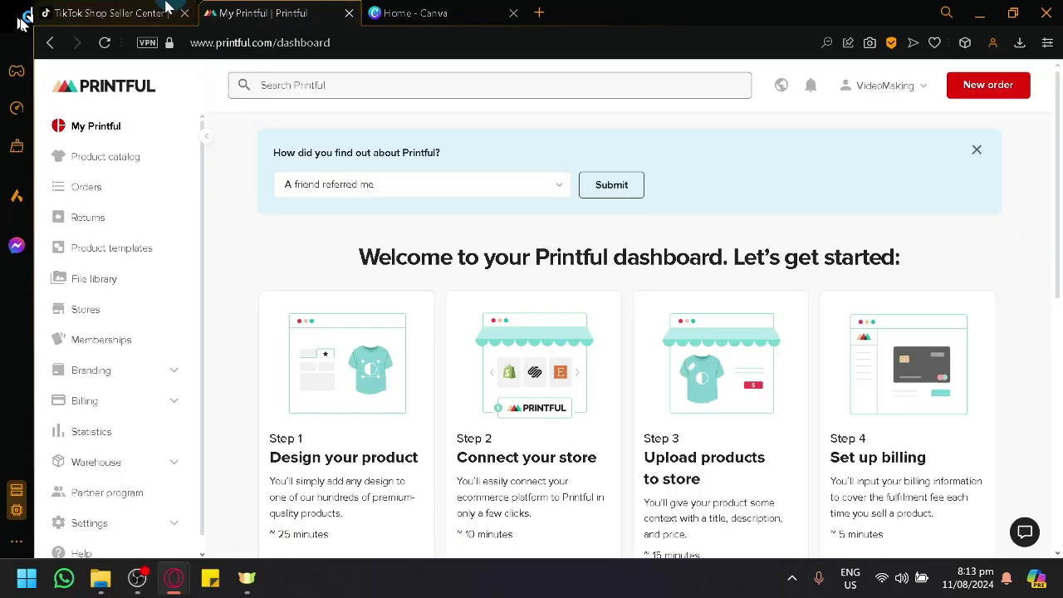
{"action": "left_click", "coordinate": [136, 9]}
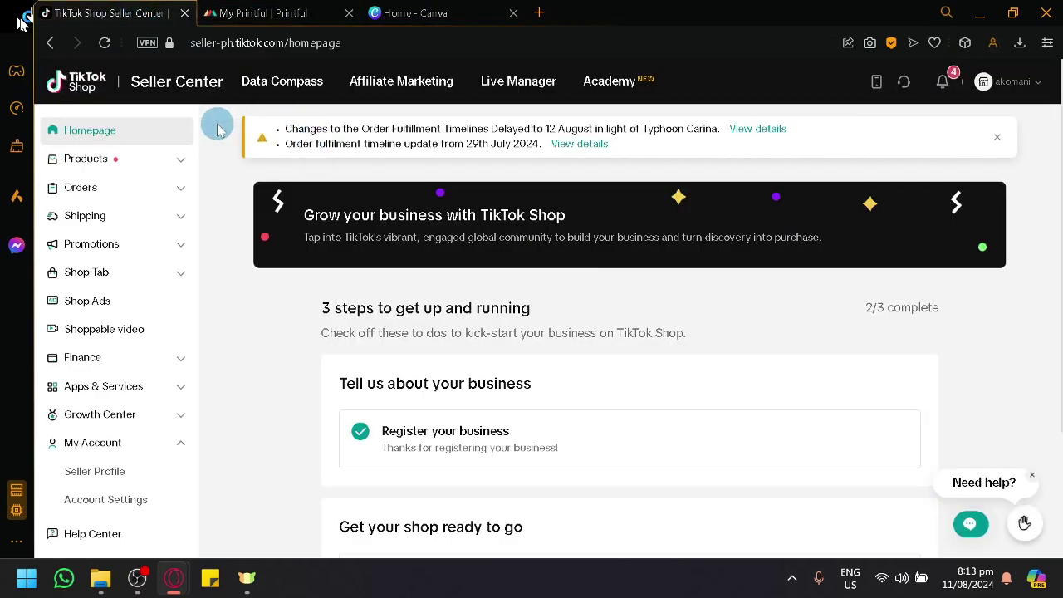
{"action": "left_click", "coordinate": [274, 12]}
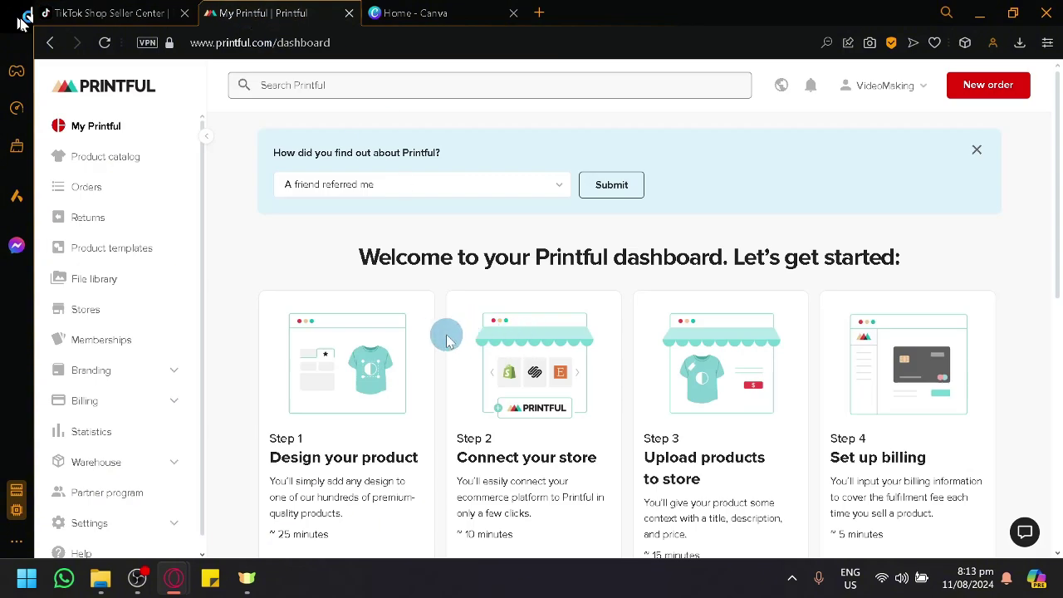
{"action": "left_click", "coordinate": [117, 10]}
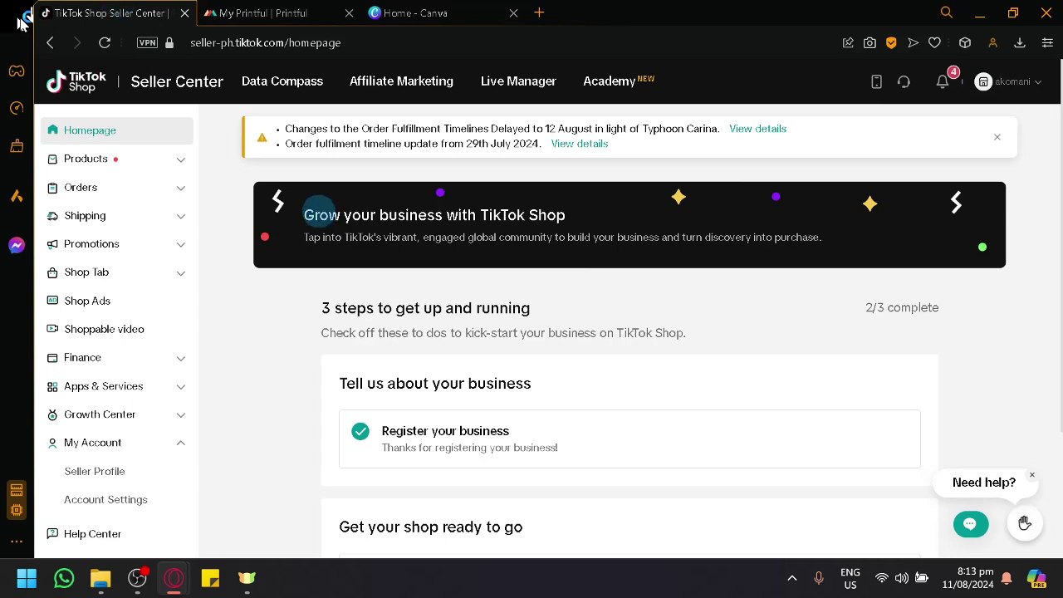
{"action": "left_click", "coordinate": [292, 10]}
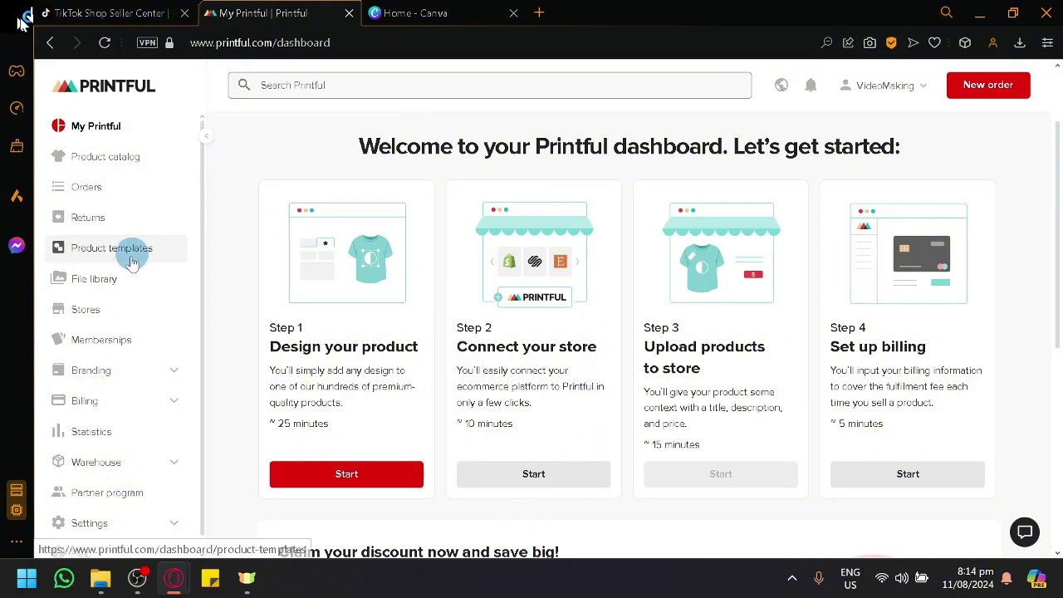
Scroll up and down the Printful dashboard to look over its contents
{"action": "scroll", "coordinate": [756, 312], "scroll_direction": "down", "scroll_amount": 10}
{"action": "scroll", "coordinate": [1040, 444], "scroll_direction": "up", "scroll_amount": 6}
{"action": "scroll", "coordinate": [611, 418], "scroll_direction": "up", "scroll_amount": 1}
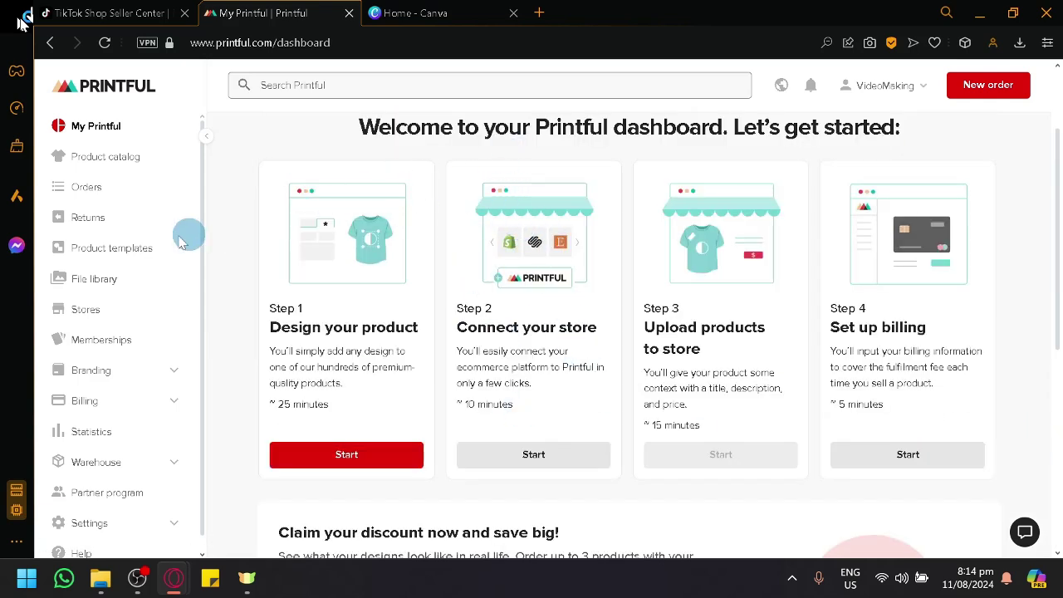
{"action": "scroll", "coordinate": [94, 274], "scroll_direction": "down", "scroll_amount": 1}
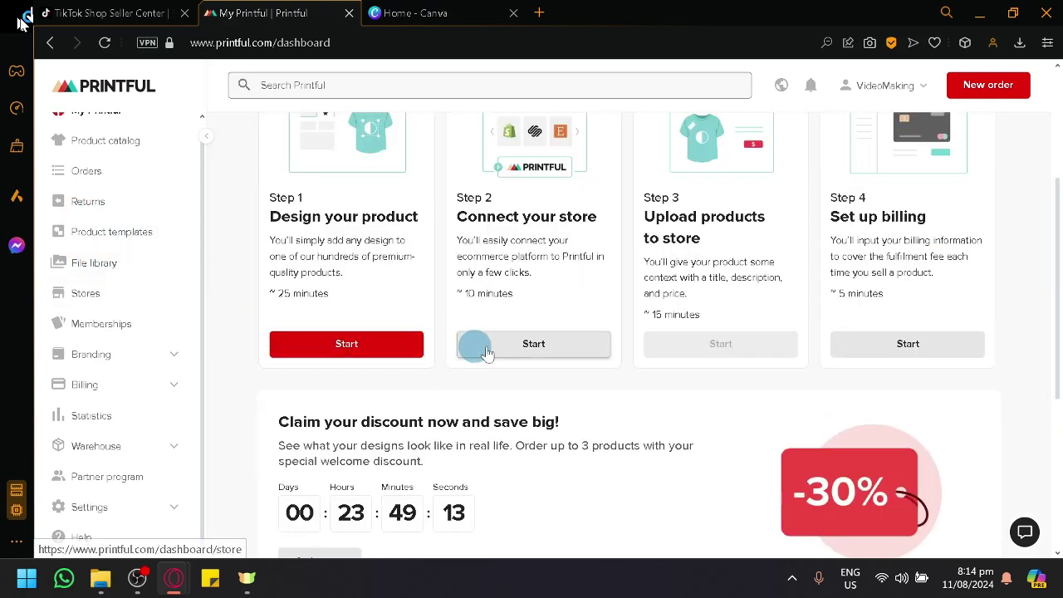
{"action": "scroll", "coordinate": [137, 334], "scroll_direction": "up", "scroll_amount": 1}
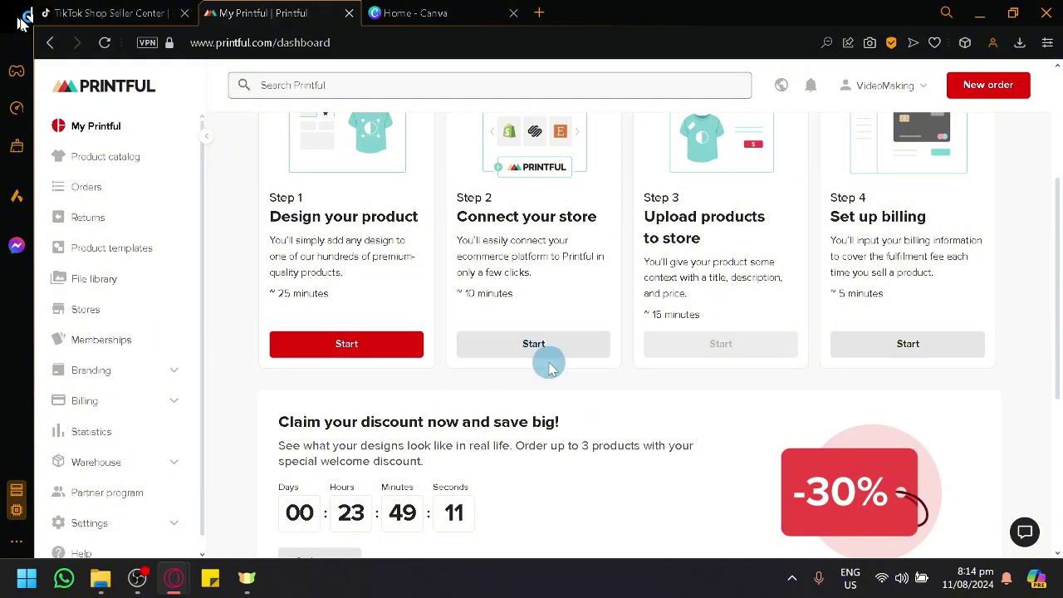
{"action": "scroll", "coordinate": [548, 355], "scroll_direction": "up", "scroll_amount": 3}
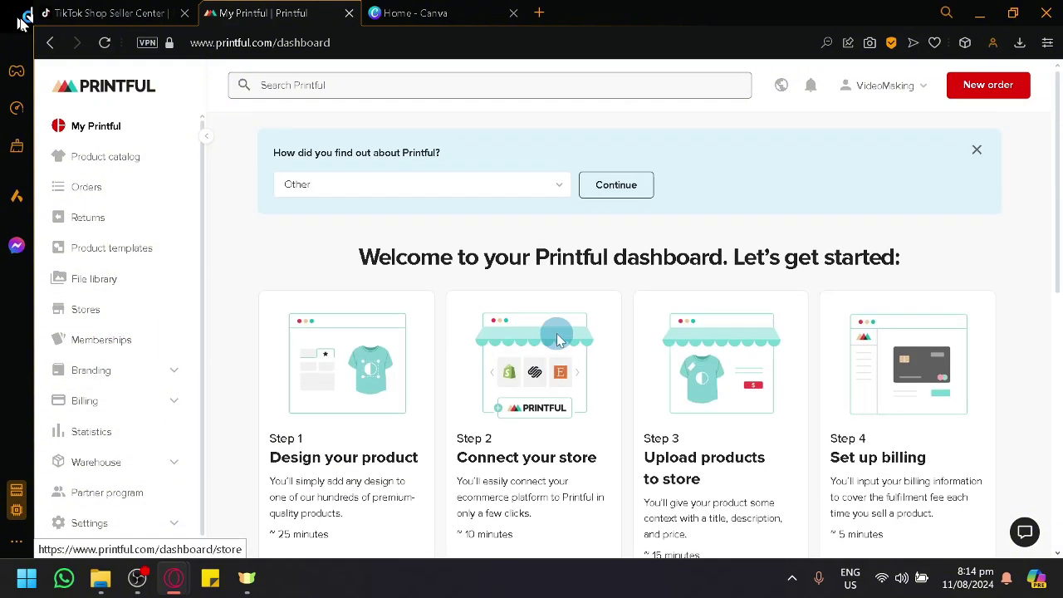
{"action": "scroll", "coordinate": [834, 197], "scroll_direction": "down", "scroll_amount": 1}
{"action": "scroll", "coordinate": [835, 197], "scroll_direction": "down", "scroll_amount": 1}
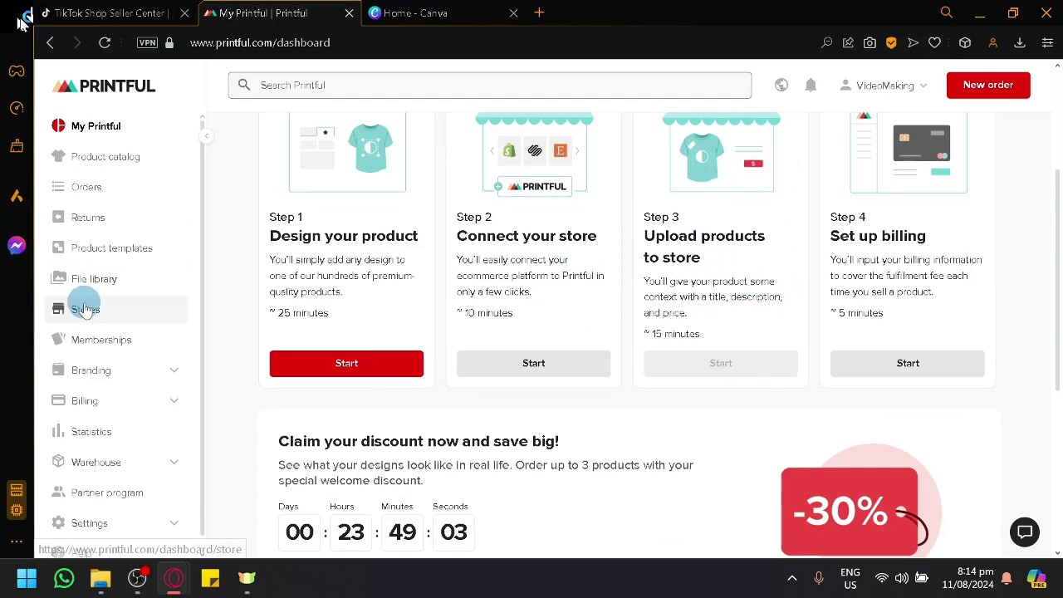
{"action": "scroll", "coordinate": [85, 311], "scroll_direction": "up", "scroll_amount": 5}
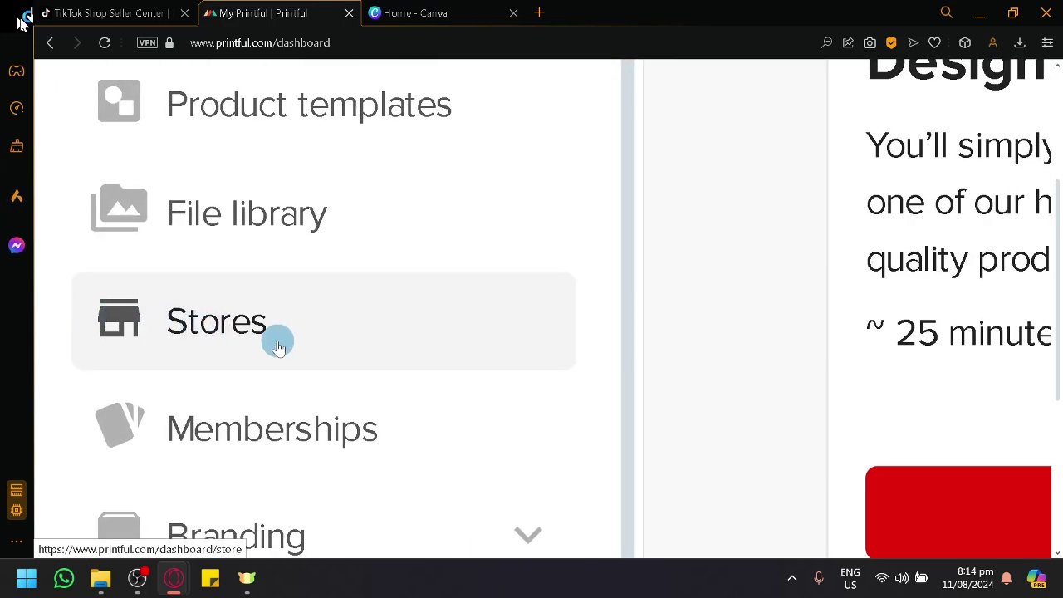
{"action": "scroll", "coordinate": [278, 347], "scroll_direction": "up", "scroll_amount": 5}
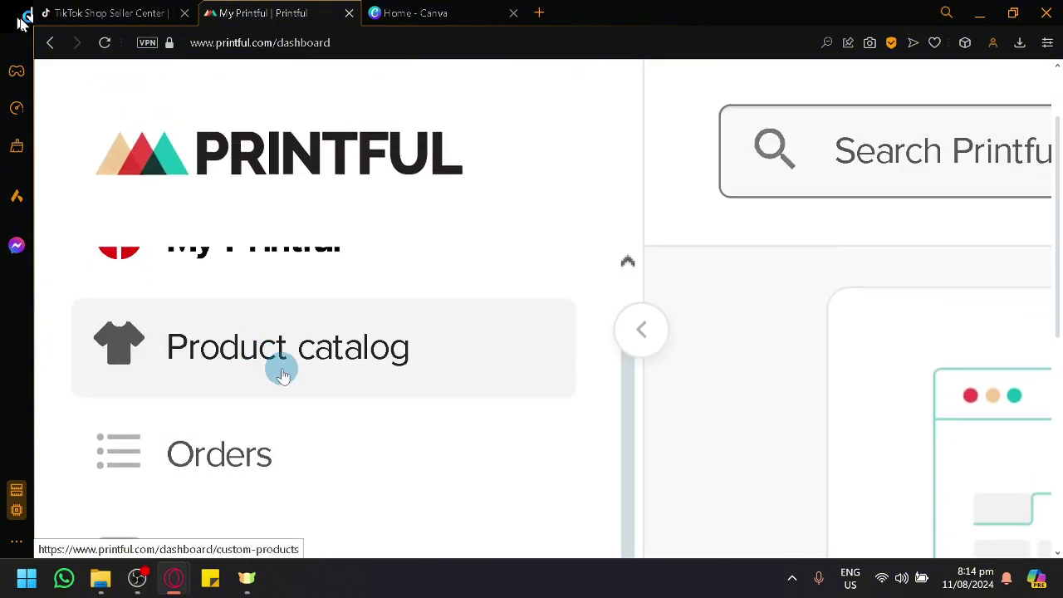
{"action": "scroll", "coordinate": [308, 360], "scroll_direction": "down", "scroll_amount": 8}
{"action": "scroll", "coordinate": [301, 357], "scroll_direction": "up", "scroll_amount": 4}
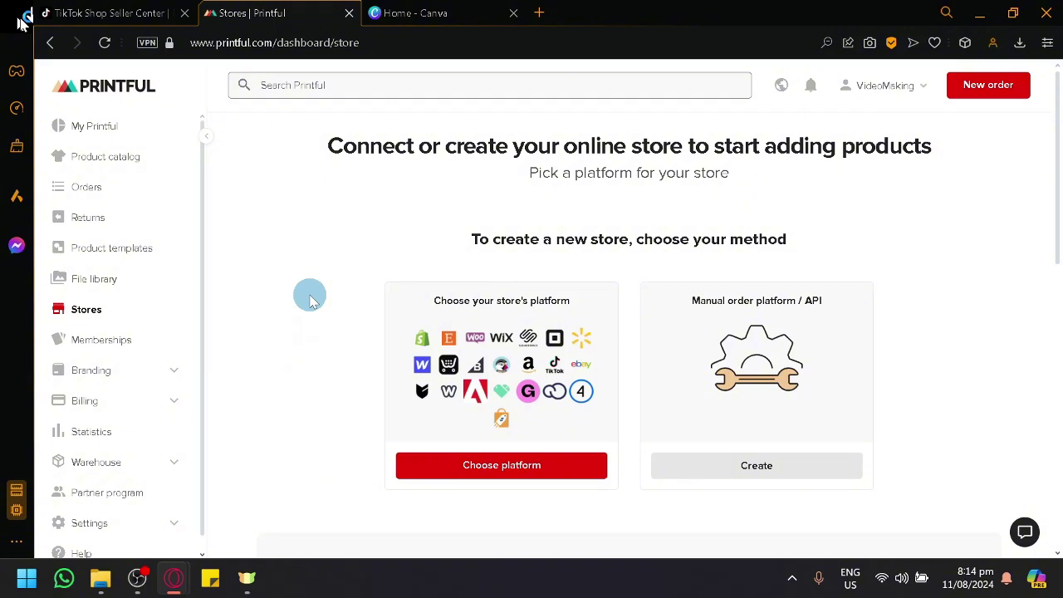
Open Choose platform and scroll the integrations list down to the TikTok Shop card
{"action": "left_click", "coordinate": [474, 470]}
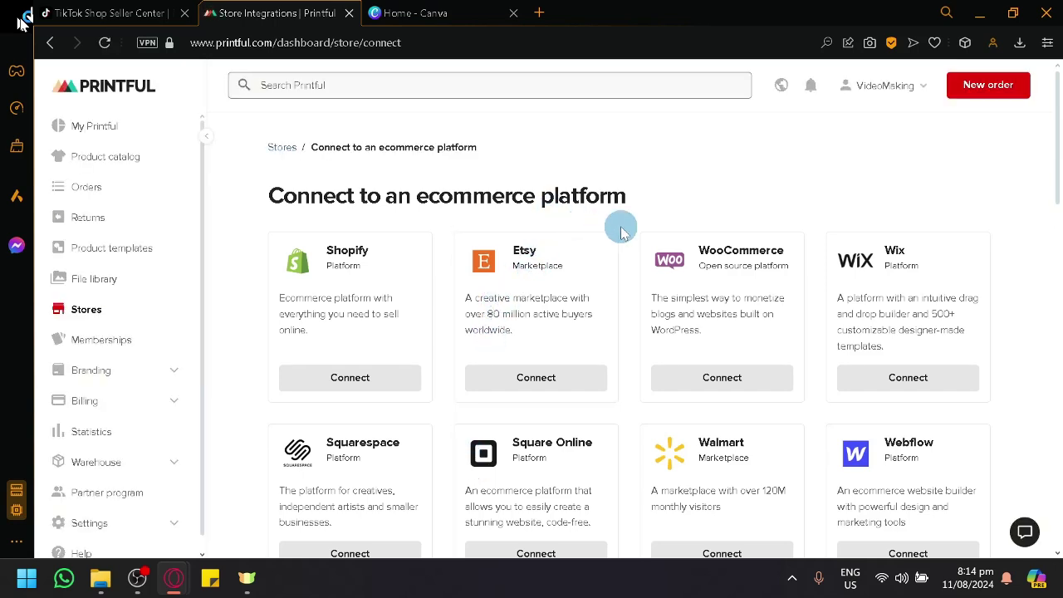
{"action": "scroll", "coordinate": [614, 241], "scroll_direction": "down", "scroll_amount": 3}
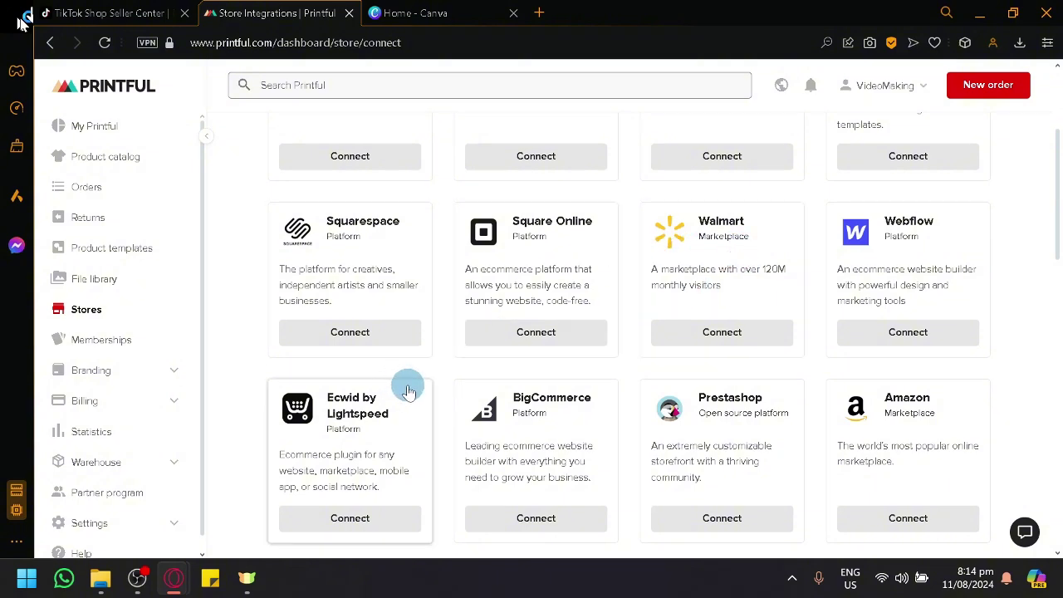
{"action": "scroll", "coordinate": [619, 373], "scroll_direction": "down", "scroll_amount": 3}
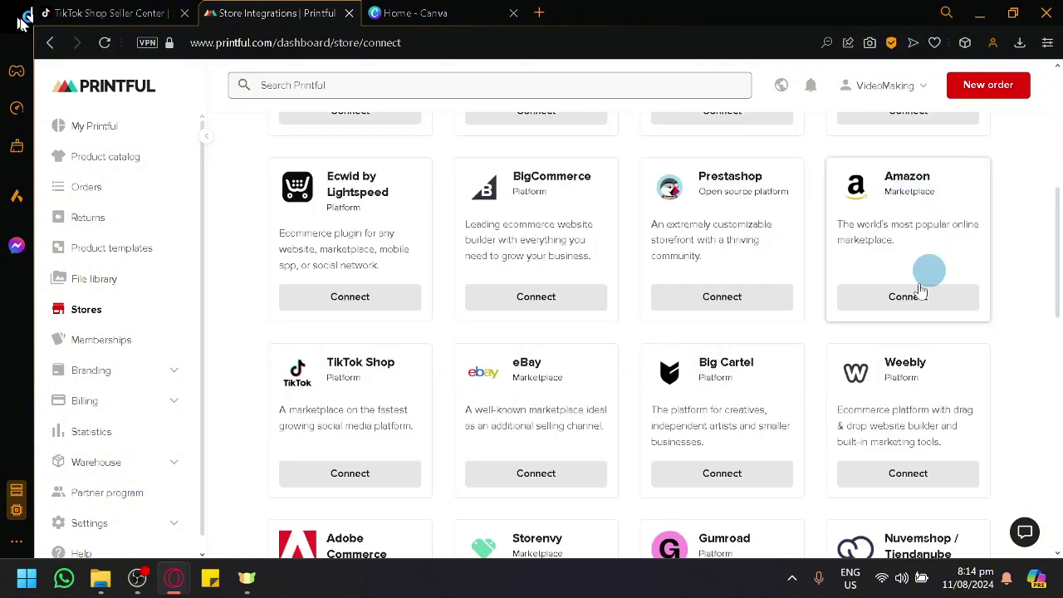
{"action": "scroll", "coordinate": [510, 399], "scroll_direction": "down", "scroll_amount": 1}
{"action": "scroll", "coordinate": [730, 316], "scroll_direction": "down", "scroll_amount": 3}
{"action": "scroll", "coordinate": [822, 301], "scroll_direction": "down", "scroll_amount": 3}
{"action": "scroll", "coordinate": [522, 266], "scroll_direction": "up", "scroll_amount": 5}
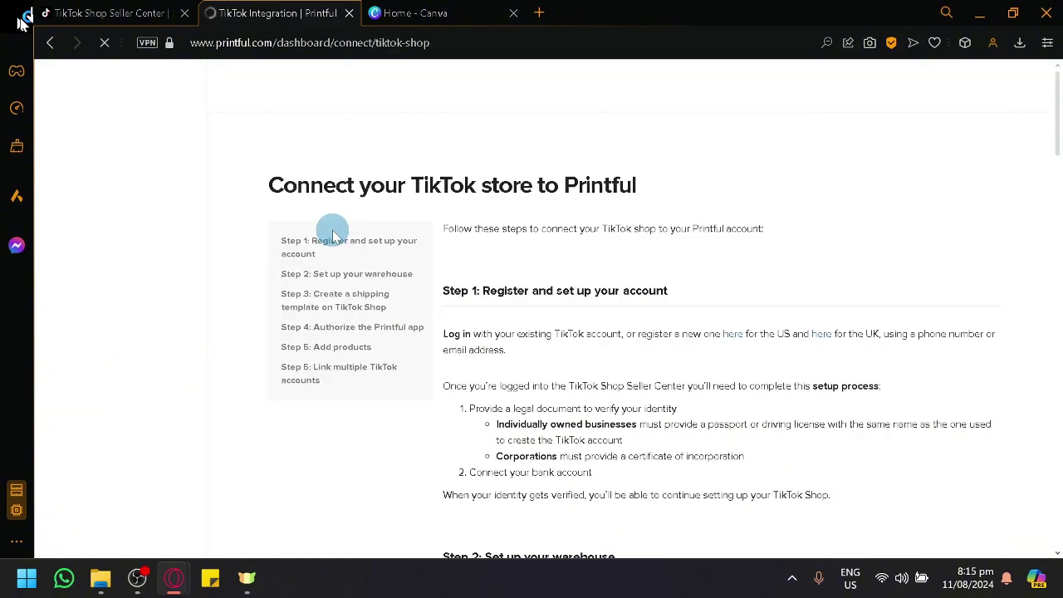
Read Step 1 account registration and Step 2 pickup and return warehouse setup in the guide
{"action": "scroll", "coordinate": [612, 322], "scroll_direction": "down", "scroll_amount": 4}
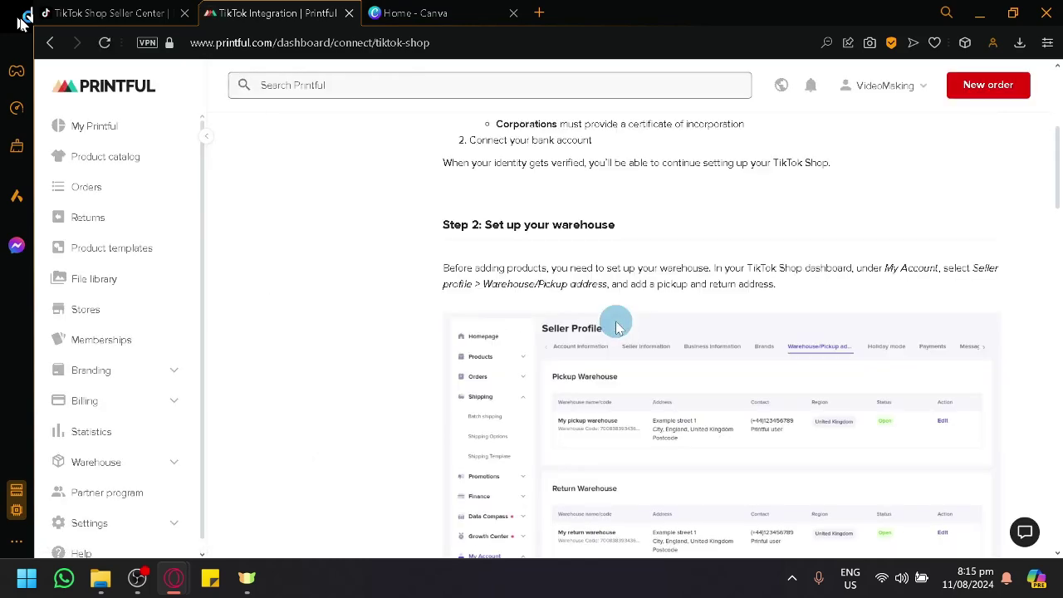
{"action": "scroll", "coordinate": [631, 344], "scroll_direction": "down", "scroll_amount": 3}
{"action": "scroll", "coordinate": [646, 365], "scroll_direction": "down", "scroll_amount": 4}
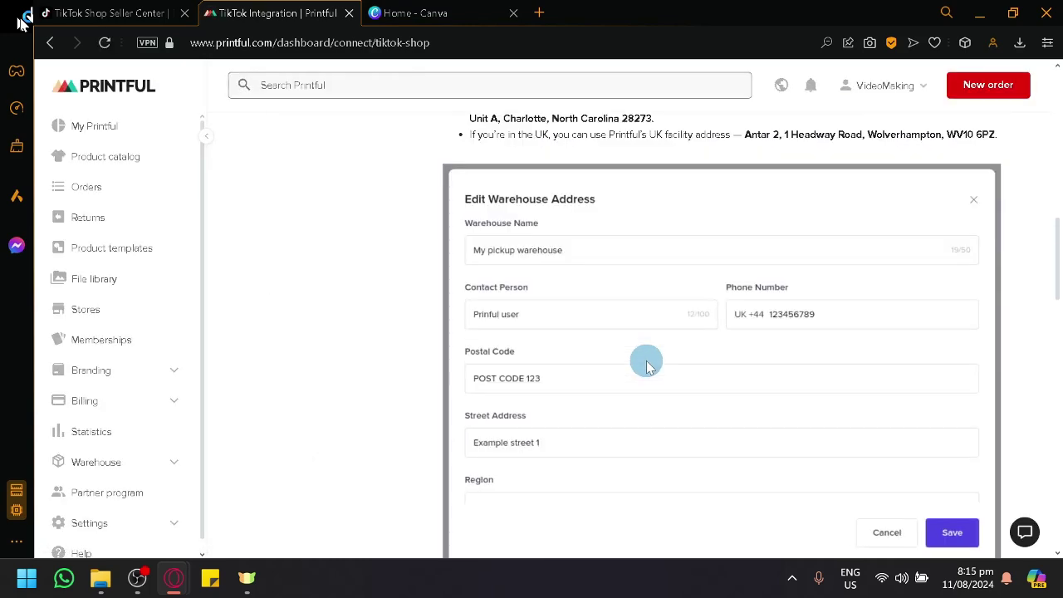
{"action": "scroll", "coordinate": [646, 365], "scroll_direction": "down", "scroll_amount": 4}
{"action": "scroll", "coordinate": [647, 365], "scroll_direction": "up", "scroll_amount": 8}
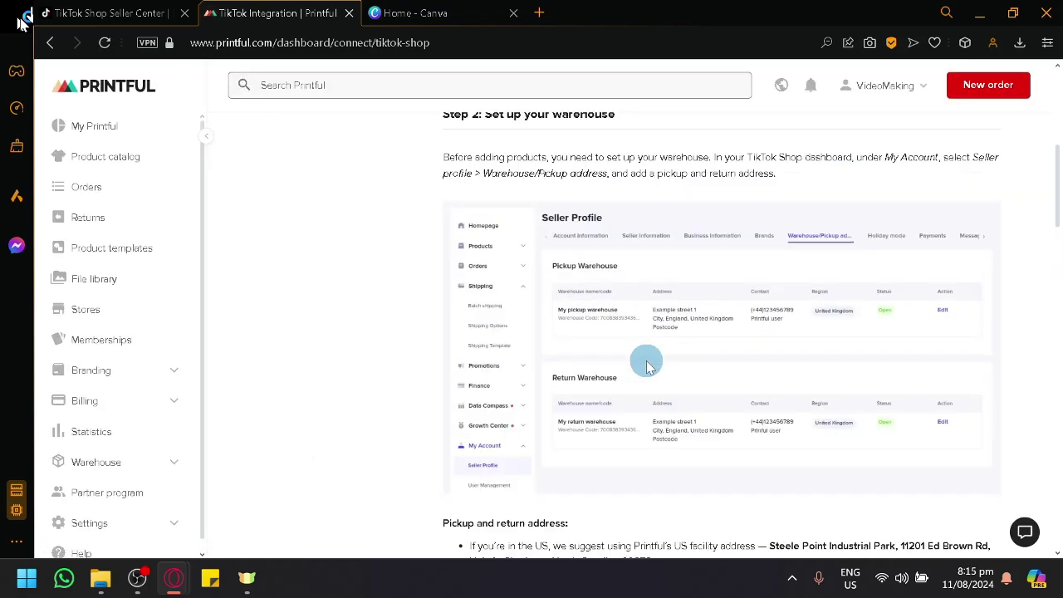
{"action": "scroll", "coordinate": [647, 366], "scroll_direction": "up", "scroll_amount": 4}
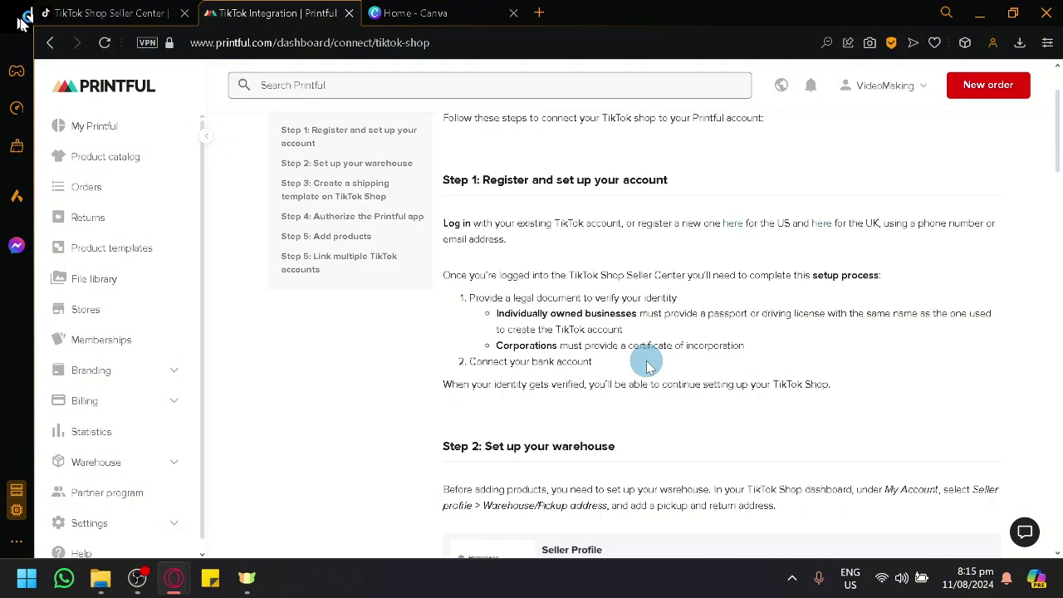
{"action": "scroll", "coordinate": [646, 365], "scroll_direction": "down", "scroll_amount": 4}
{"action": "scroll", "coordinate": [646, 366], "scroll_direction": "up", "scroll_amount": 4}
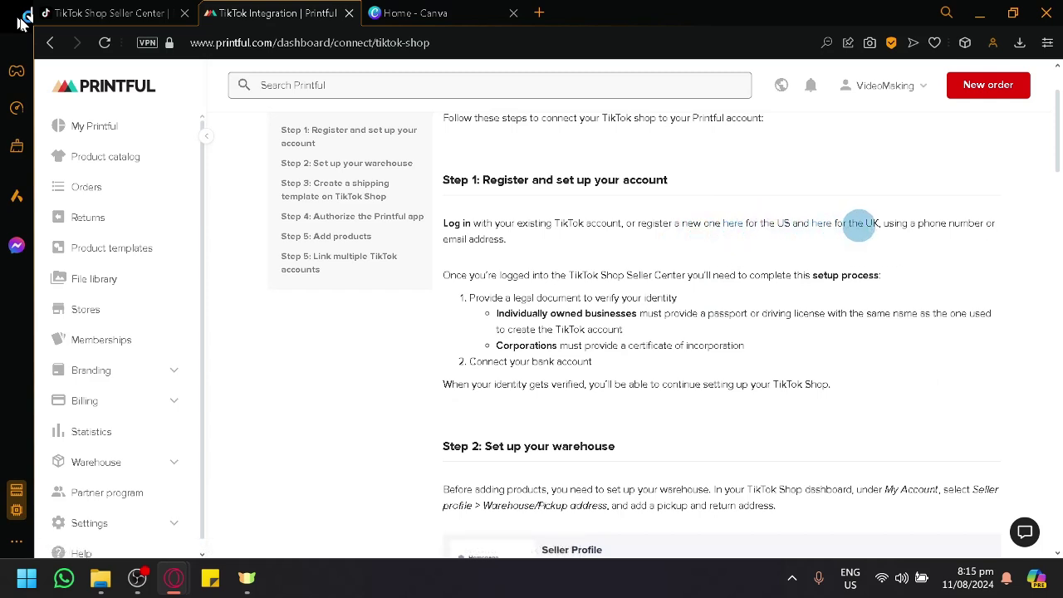
{"action": "scroll", "coordinate": [892, 268], "scroll_direction": "down", "scroll_amount": 4}
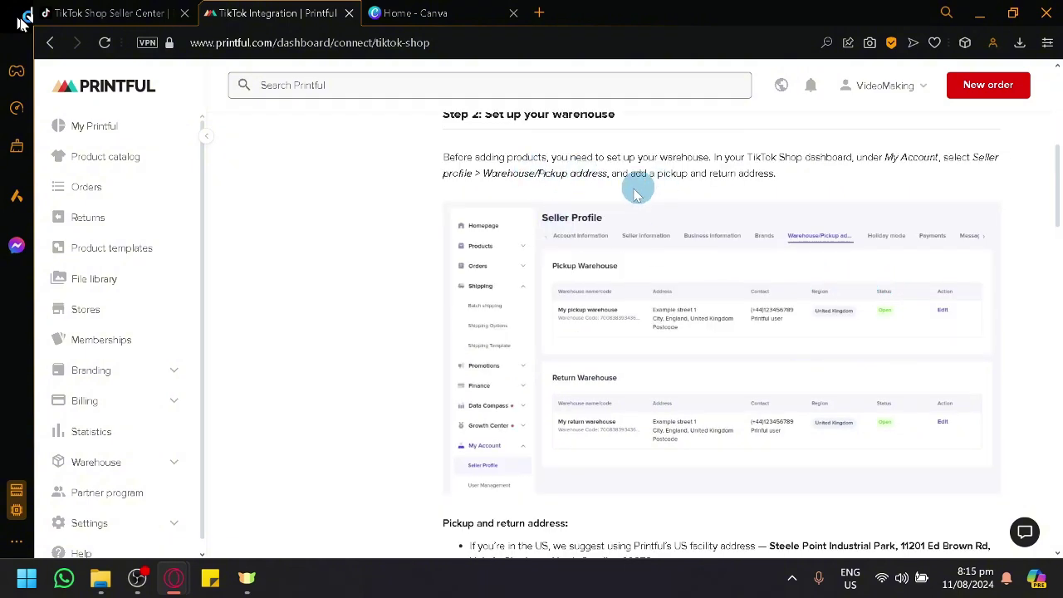
Check My Account > Account Settings in Seller Center, then return to the Printful TikTok Integration tab
{"action": "left_click", "coordinate": [39, 8]}
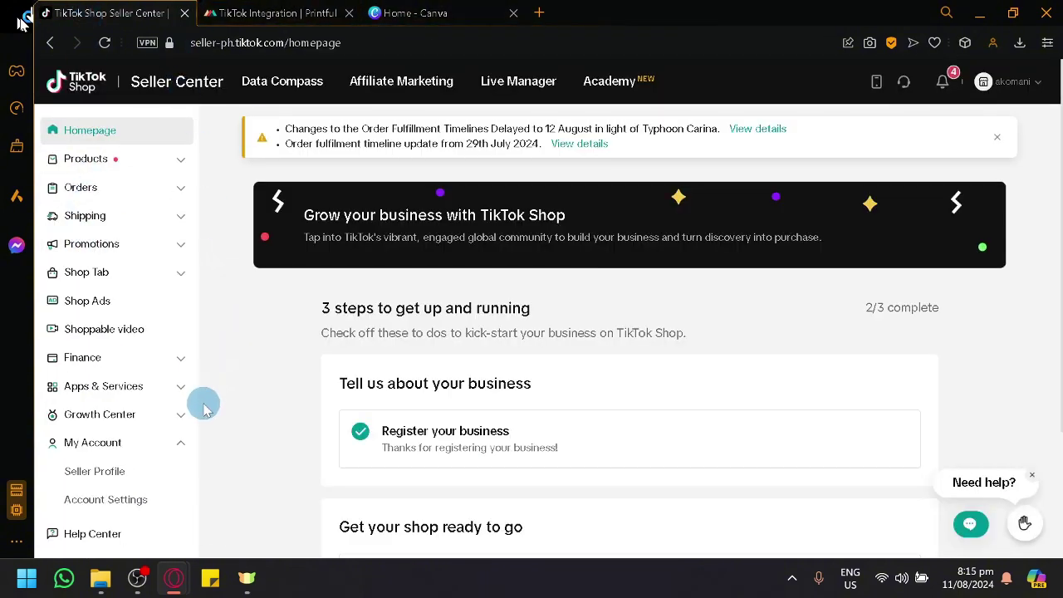
{"action": "scroll", "coordinate": [190, 387], "scroll_direction": "down", "scroll_amount": 1}
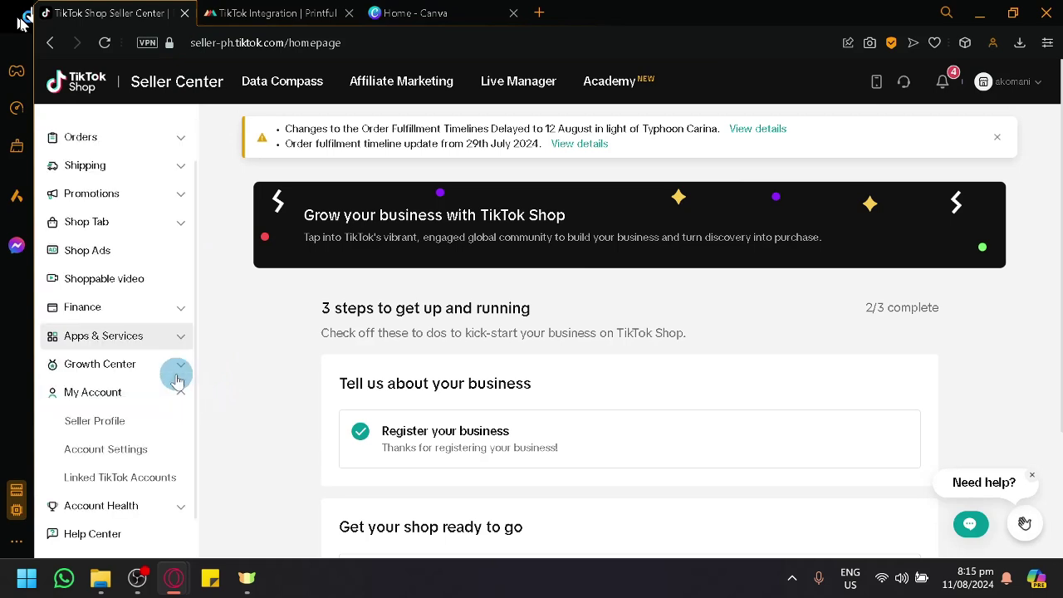
{"action": "left_click", "coordinate": [94, 459]}
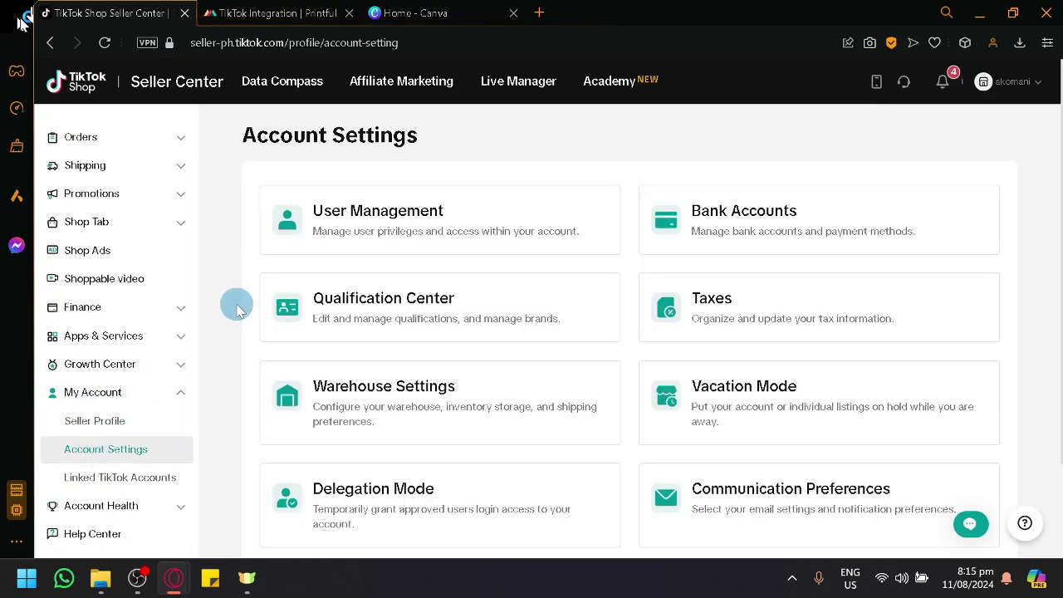
{"action": "scroll", "coordinate": [299, 305], "scroll_direction": "down", "scroll_amount": 2}
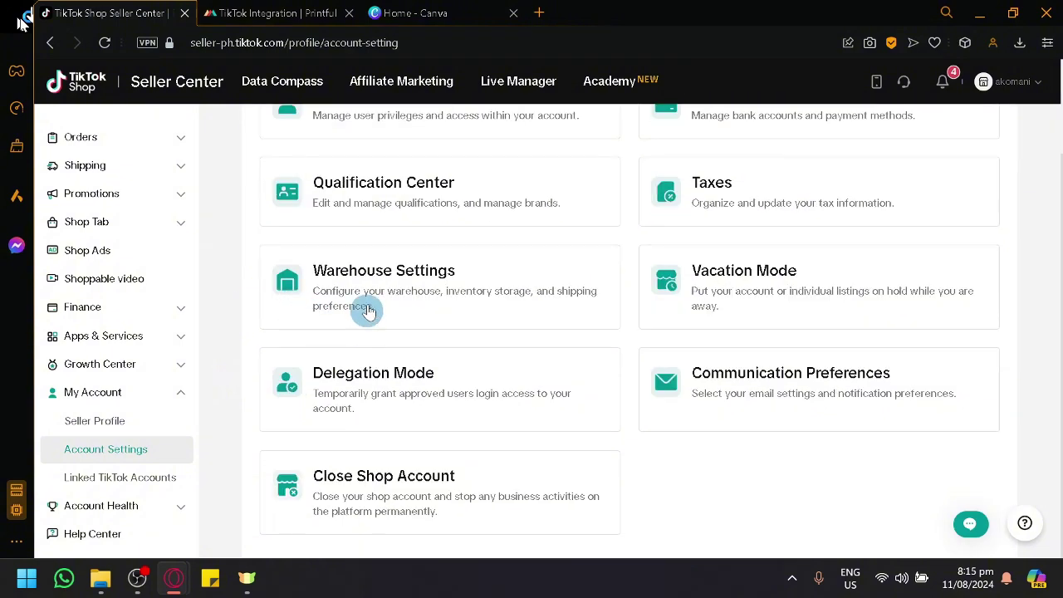
{"action": "left_click", "coordinate": [278, 13]}
{"action": "scroll", "coordinate": [676, 326], "scroll_direction": "up", "scroll_amount": 5}
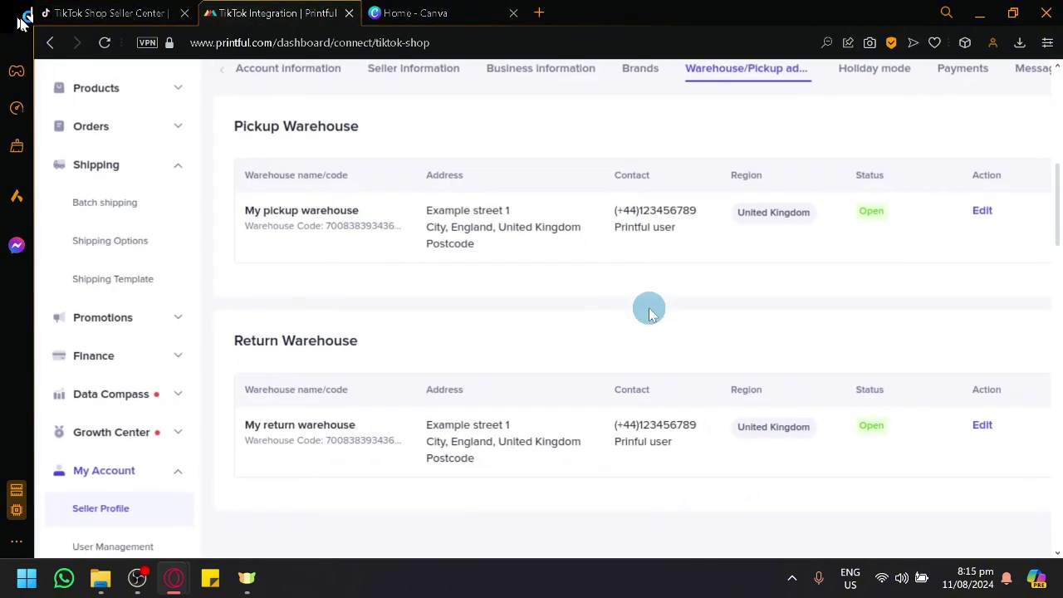
Scroll past the Edit Warehouse Address form to Step 3's shipping template and Shipped from seller instructions
{"action": "scroll", "coordinate": [649, 312], "scroll_direction": "down", "scroll_amount": 5}
{"action": "scroll", "coordinate": [664, 308], "scroll_direction": "down", "scroll_amount": 5}
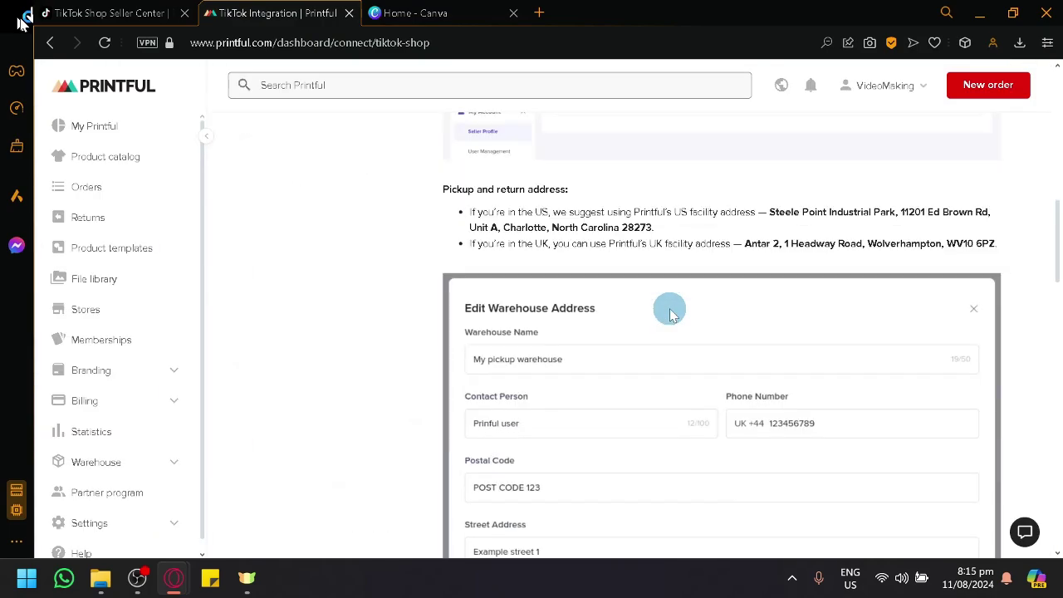
{"action": "scroll", "coordinate": [588, 209], "scroll_direction": "up", "scroll_amount": 5}
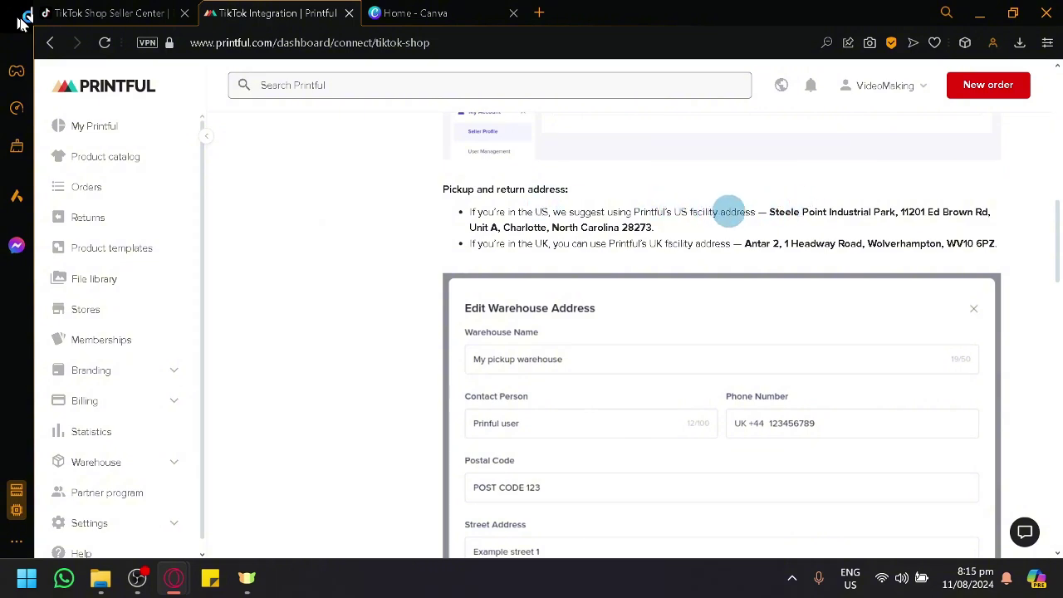
{"action": "scroll", "coordinate": [651, 250], "scroll_direction": "down", "scroll_amount": 2}
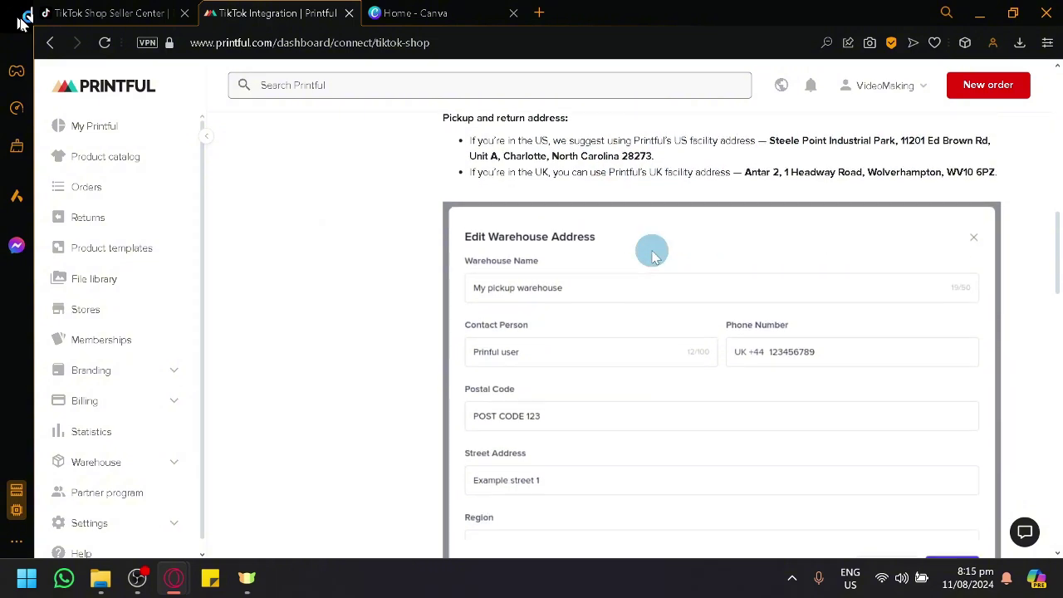
{"action": "scroll", "coordinate": [619, 266], "scroll_direction": "down", "scroll_amount": 1}
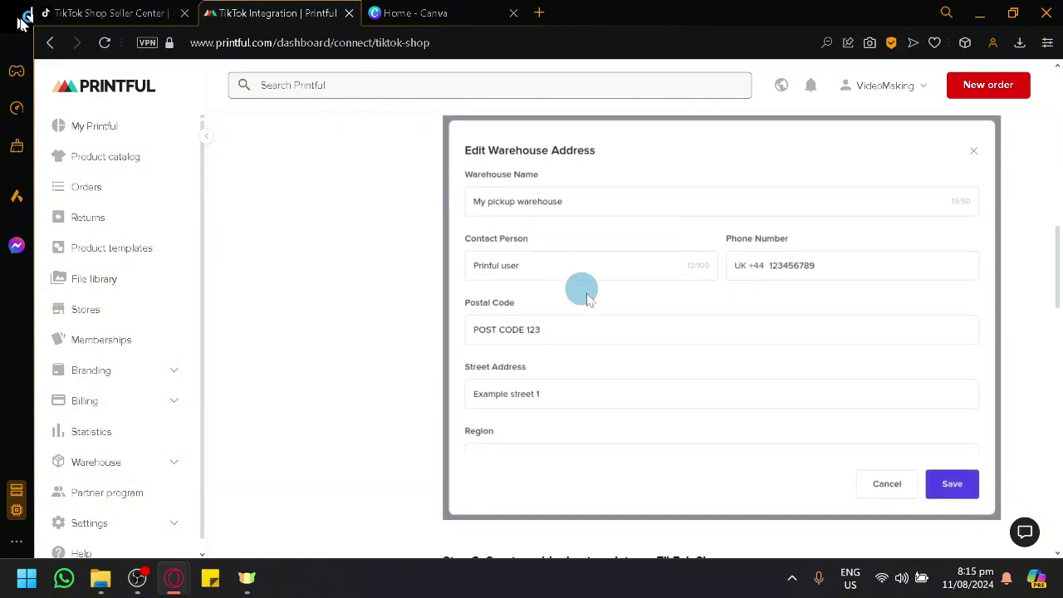
{"action": "scroll", "coordinate": [498, 279], "scroll_direction": "down", "scroll_amount": 2}
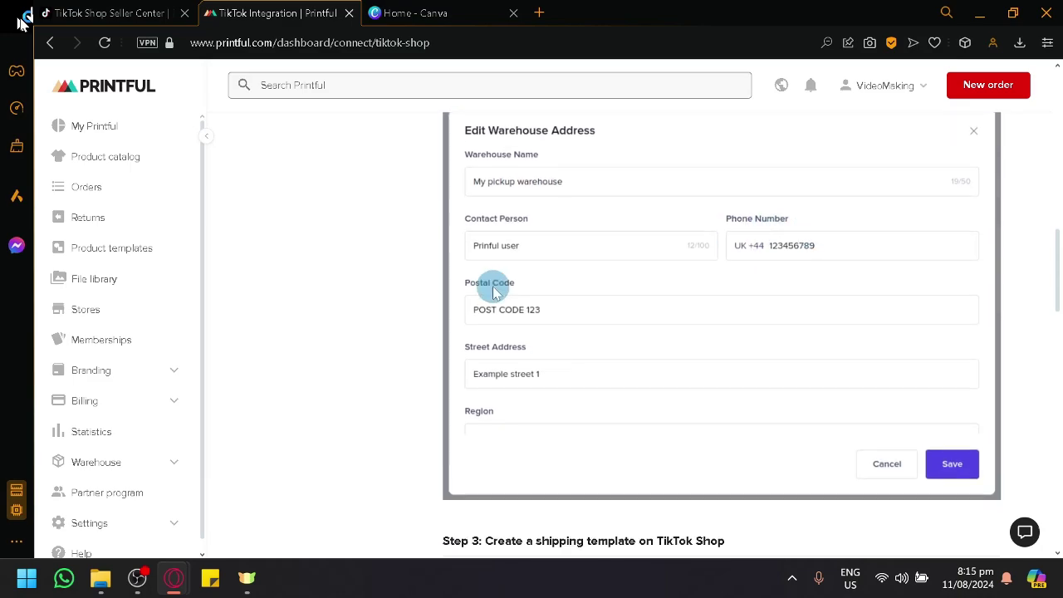
{"action": "scroll", "coordinate": [556, 353], "scroll_direction": "down", "scroll_amount": 4}
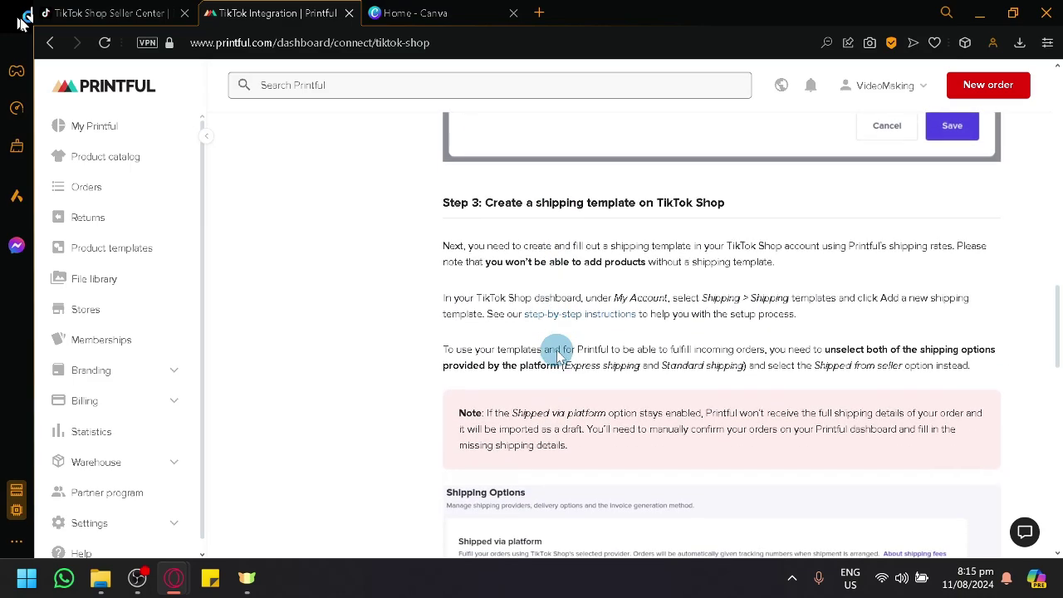
{"action": "scroll", "coordinate": [614, 241], "scroll_direction": "up", "scroll_amount": 5, "text": "ctrl"}
{"action": "scroll", "coordinate": [618, 224], "scroll_direction": "down", "scroll_amount": 5, "text": "ctrl"}
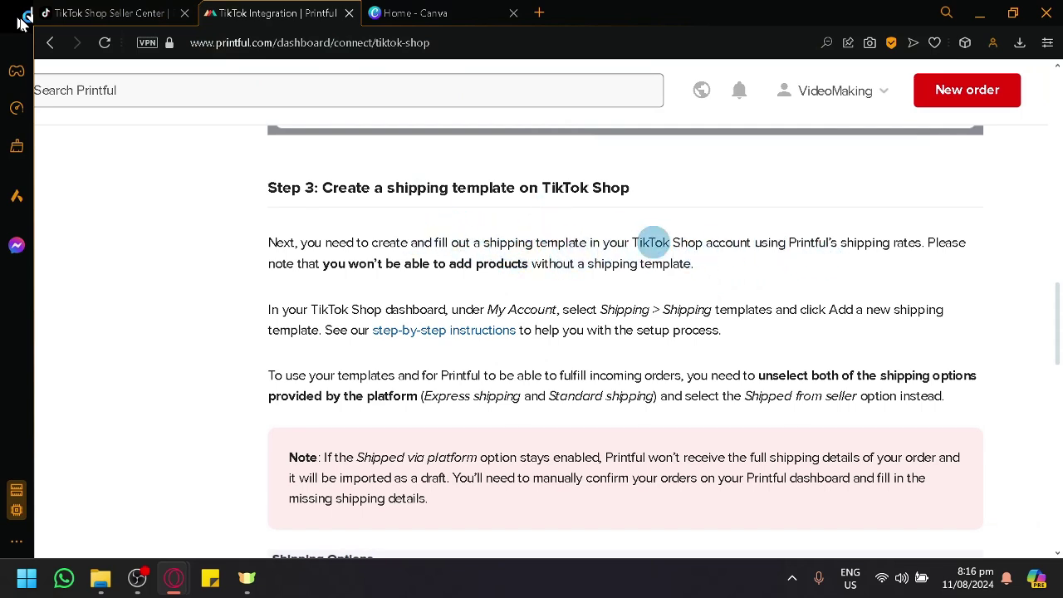
{"action": "left_click", "coordinate": [146, 14]}
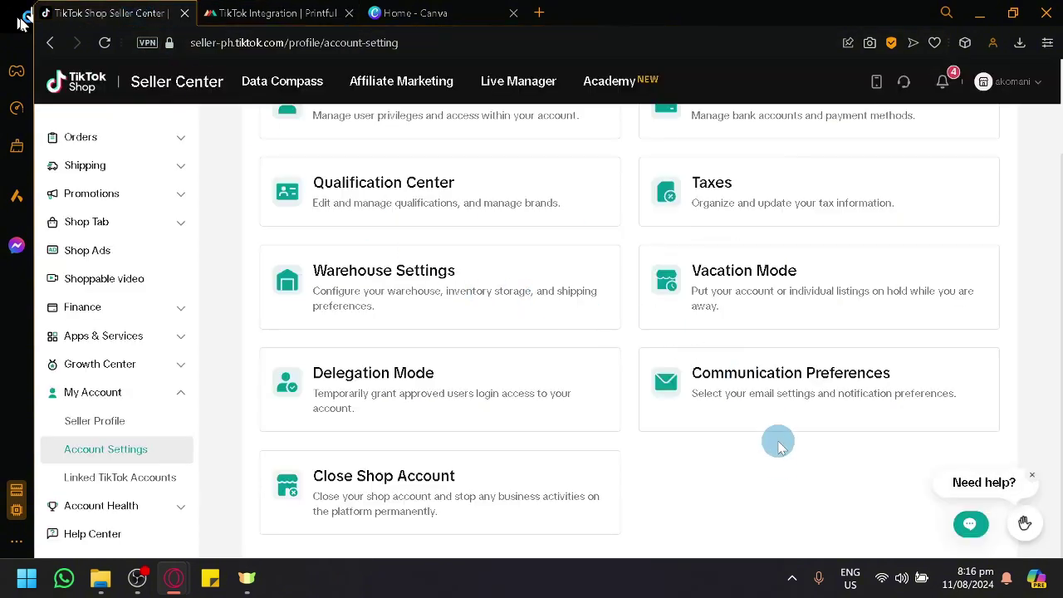
{"action": "scroll", "coordinate": [774, 471], "scroll_direction": "up", "scroll_amount": 2}
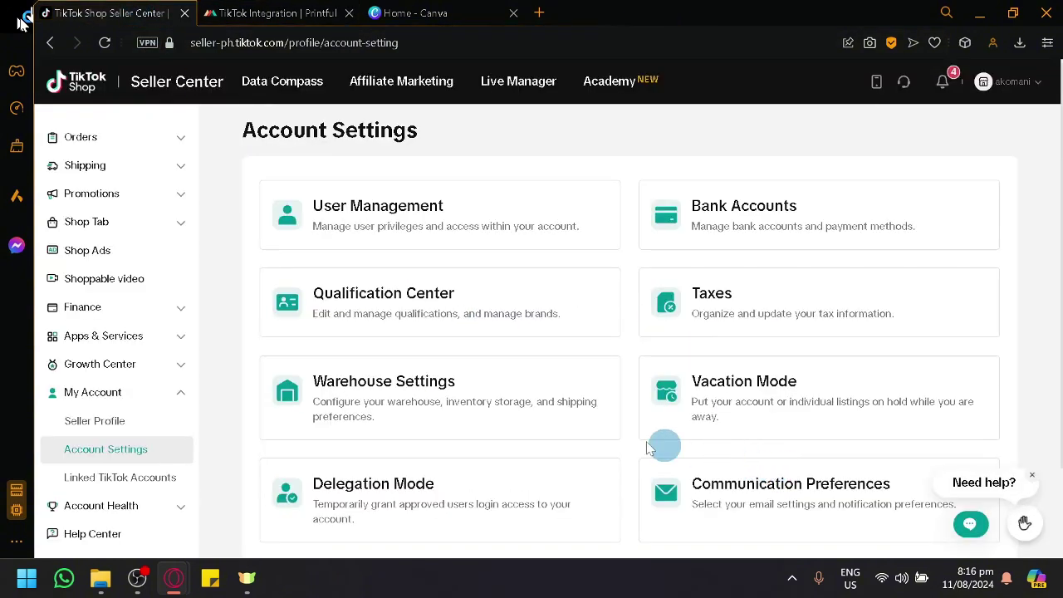
{"action": "scroll", "coordinate": [572, 429], "scroll_direction": "down", "scroll_amount": 2}
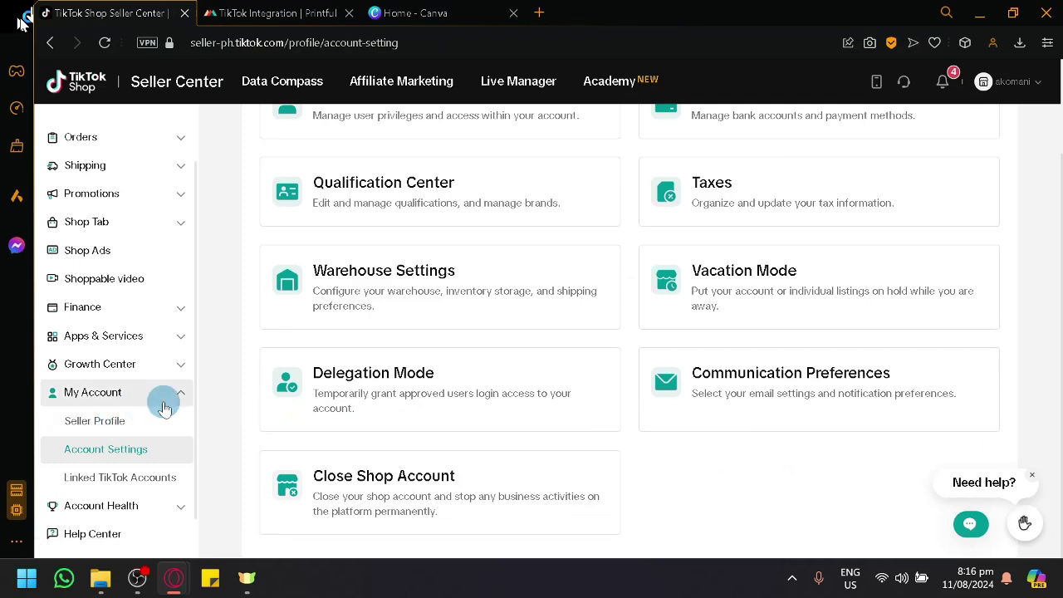
{"action": "left_click", "coordinate": [299, 10]}
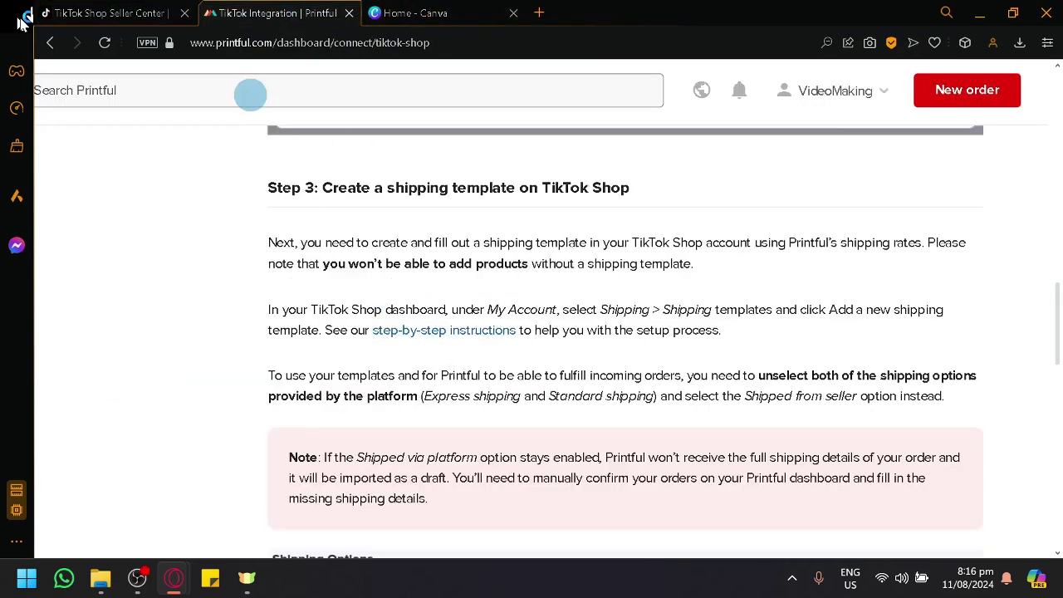
{"action": "left_click", "coordinate": [129, 7]}
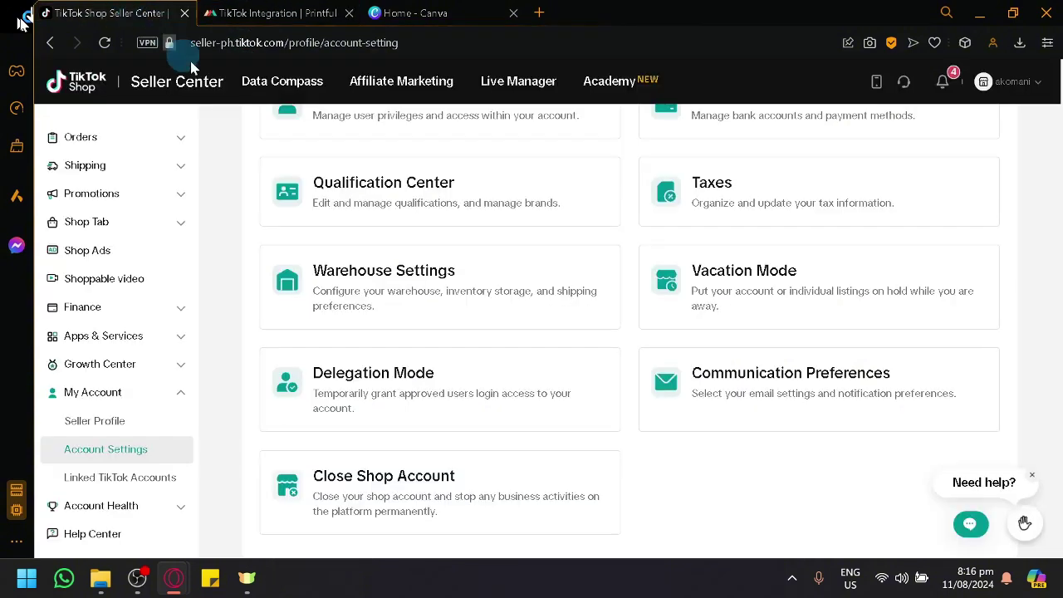
{"action": "scroll", "coordinate": [527, 287], "scroll_direction": "up", "scroll_amount": 2}
{"action": "scroll", "coordinate": [470, 340], "scroll_direction": "down", "scroll_amount": 2}
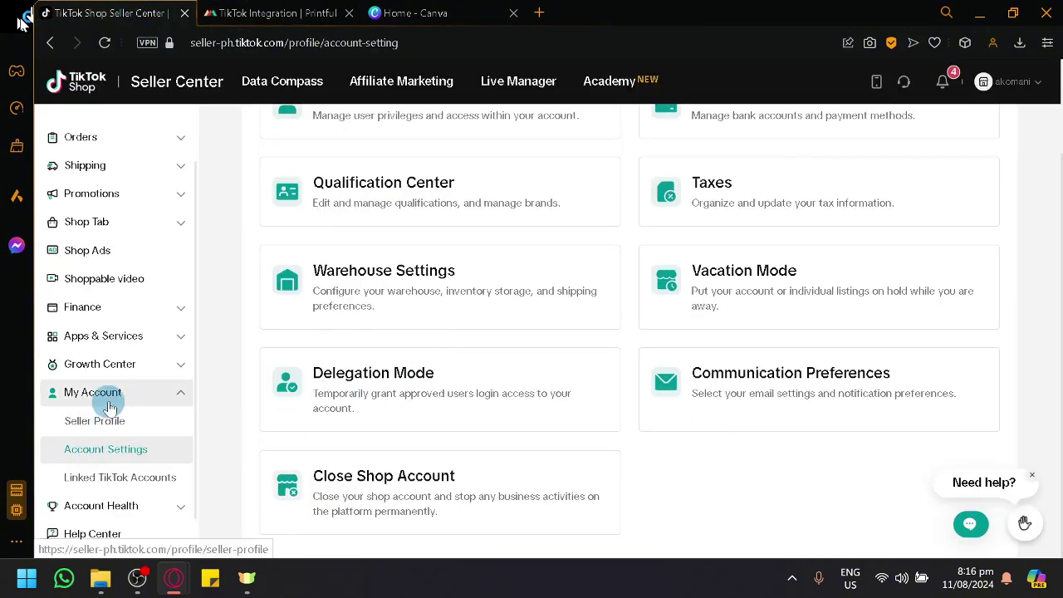
{"action": "scroll", "coordinate": [136, 491], "scroll_direction": "up", "scroll_amount": 1}
{"action": "scroll", "coordinate": [133, 493], "scroll_direction": "down", "scroll_amount": 1}
{"action": "left_click", "coordinate": [390, 291]}
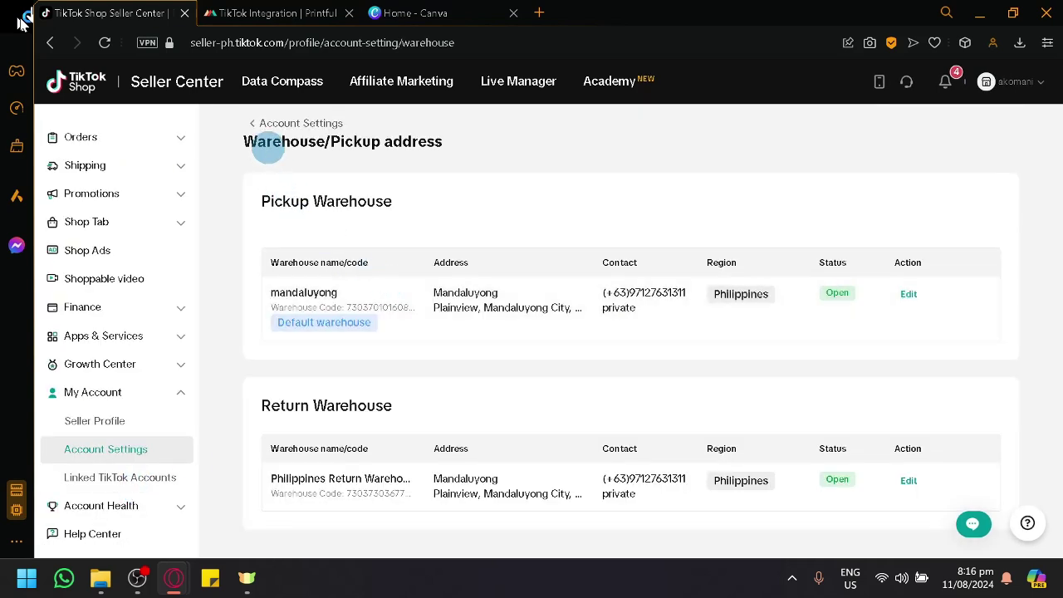
{"action": "left_click", "coordinate": [254, 126]}
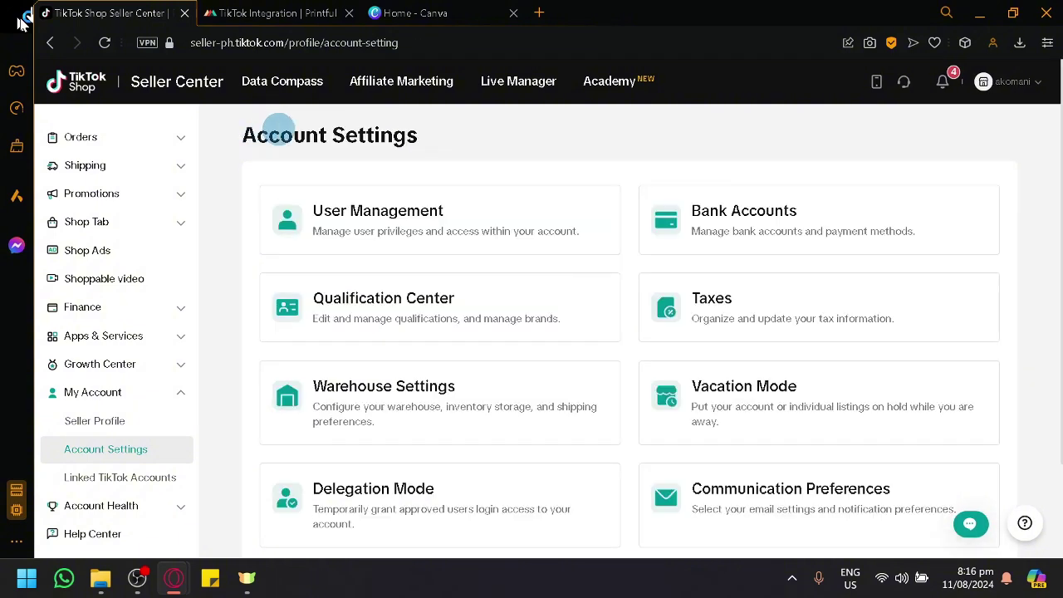
{"action": "left_click", "coordinate": [394, 234]}
{"action": "left_click", "coordinate": [250, 125]}
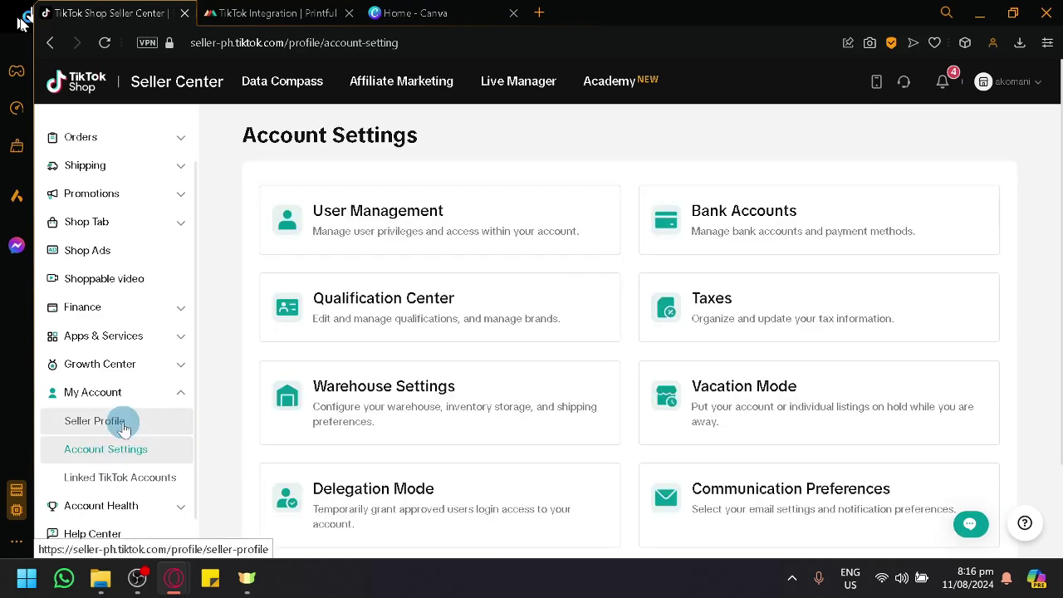
{"action": "left_click", "coordinate": [274, 13]}
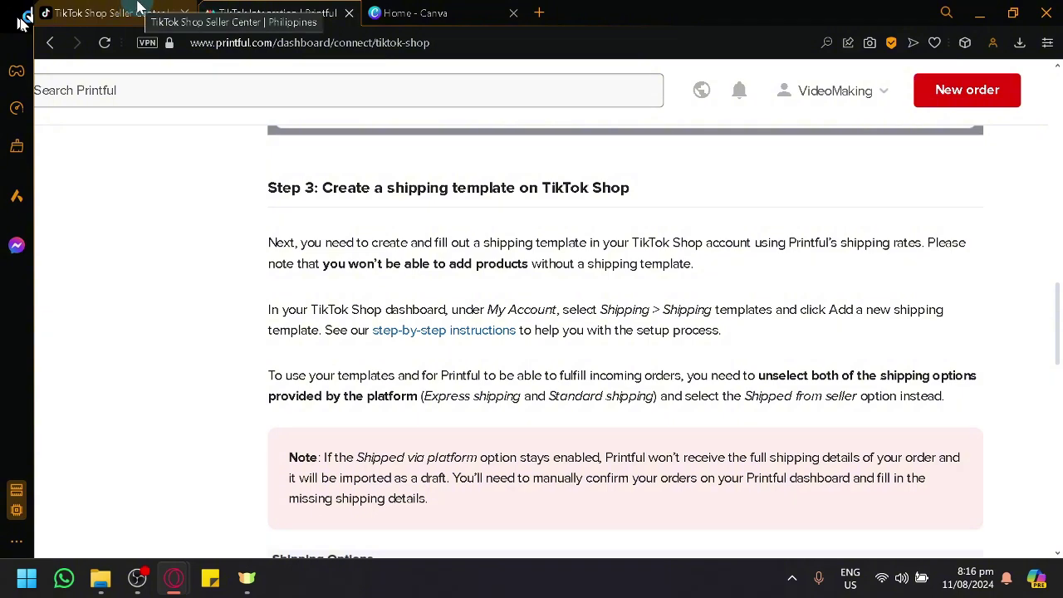
{"action": "left_click", "coordinate": [137, 10]}
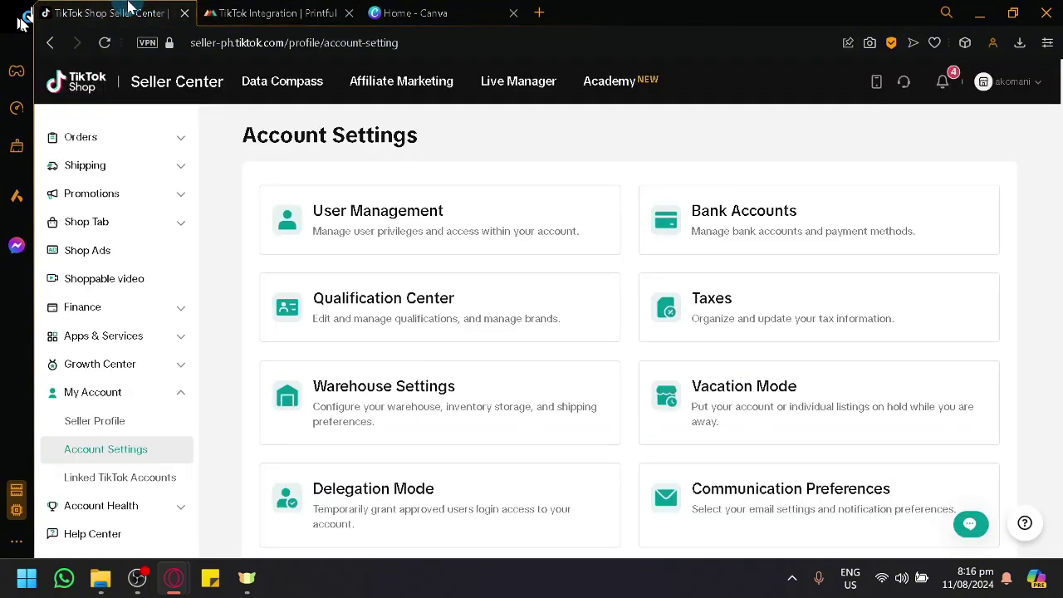
{"action": "left_click", "coordinate": [166, 392]}
{"action": "left_click", "coordinate": [164, 449]}
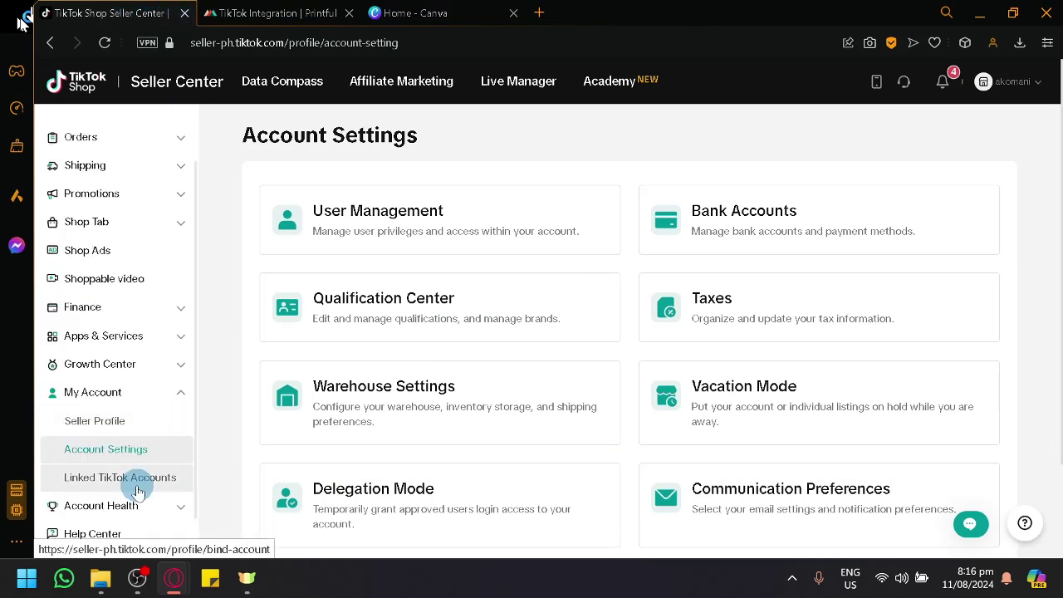
{"action": "left_click", "coordinate": [116, 421]}
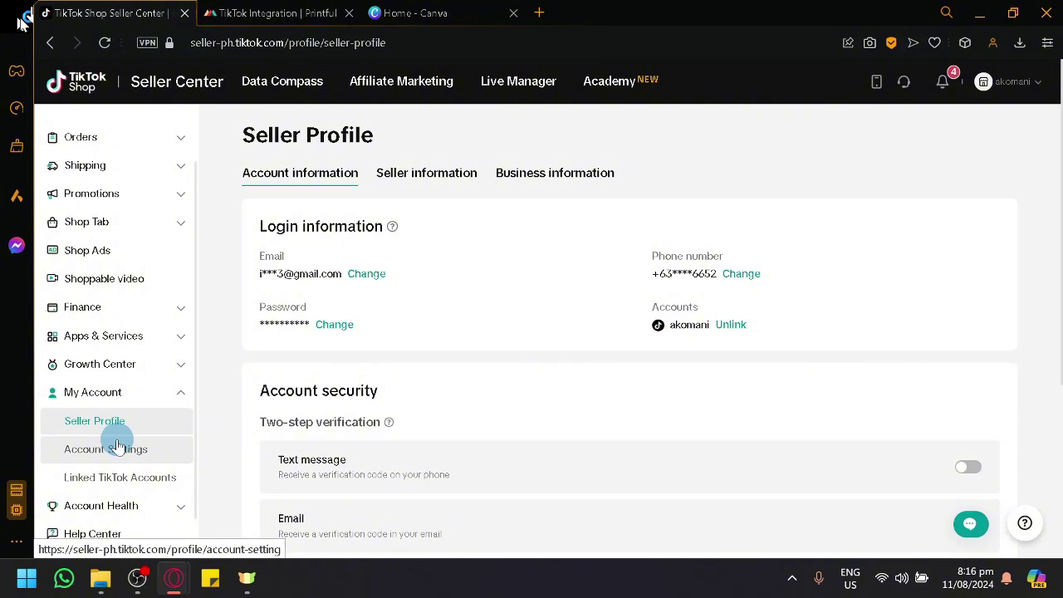
{"action": "scroll", "coordinate": [282, 418], "scroll_direction": "down", "scroll_amount": 2}
{"action": "scroll", "coordinate": [284, 410], "scroll_direction": "up", "scroll_amount": 2}
{"action": "left_click", "coordinate": [83, 448]}
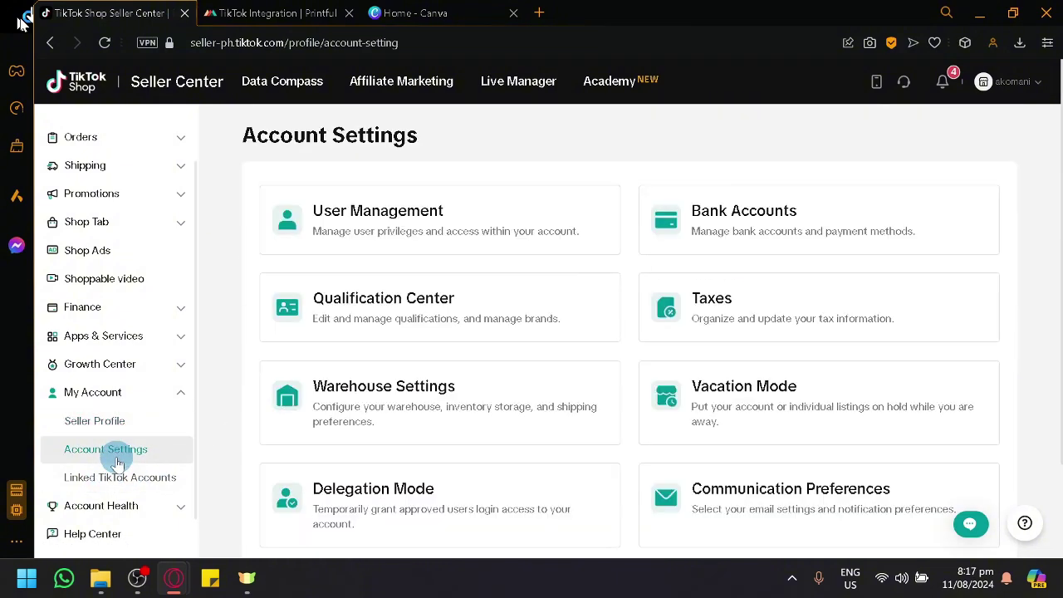
{"action": "scroll", "coordinate": [337, 410], "scroll_direction": "down", "scroll_amount": 2}
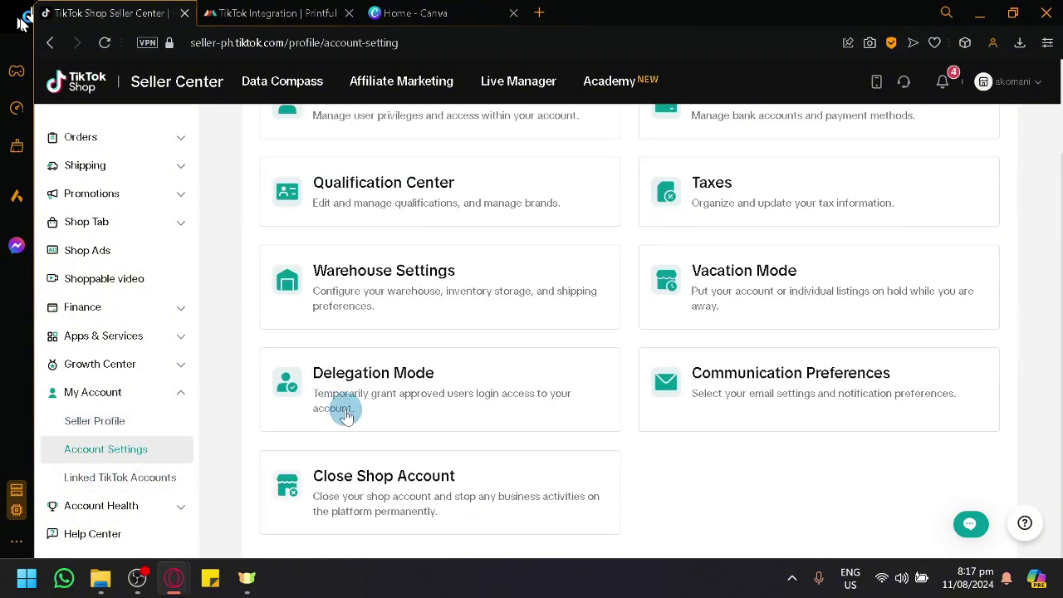
{"action": "scroll", "coordinate": [347, 417], "scroll_direction": "up", "scroll_amount": 2}
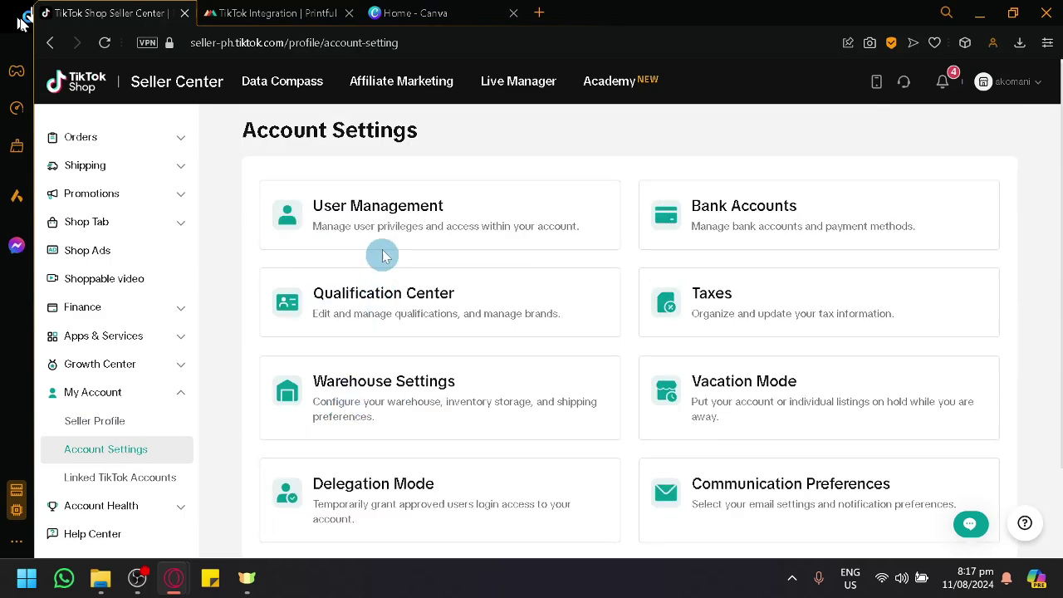
{"action": "left_click", "coordinate": [285, 10]}
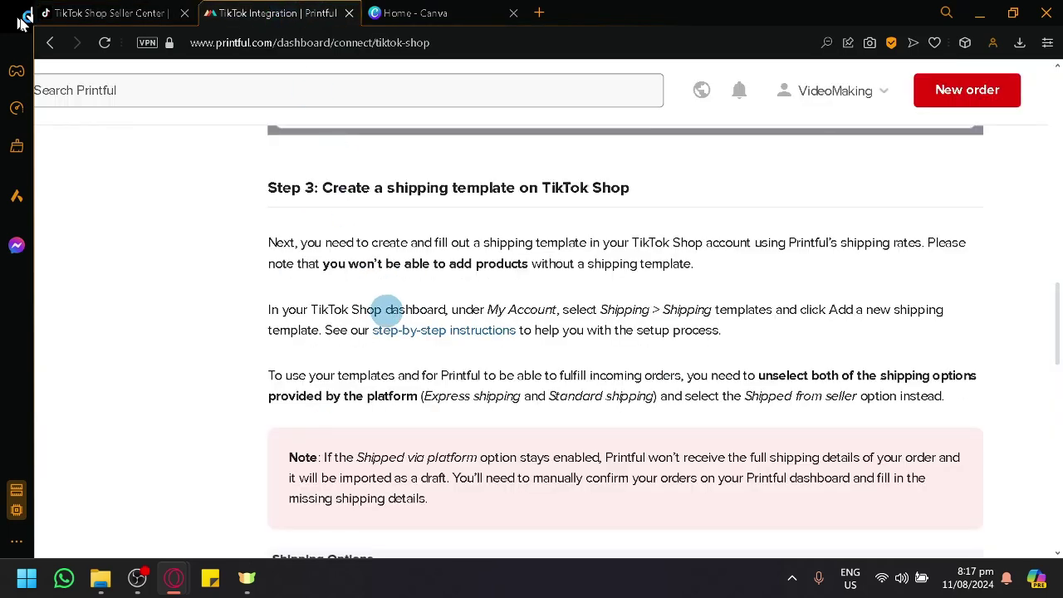
{"action": "scroll", "coordinate": [391, 321], "scroll_direction": "down", "scroll_amount": 6}
{"action": "key", "text": "ctrl+0"}
{"action": "scroll", "coordinate": [399, 330], "scroll_direction": "down", "scroll_amount": 4}
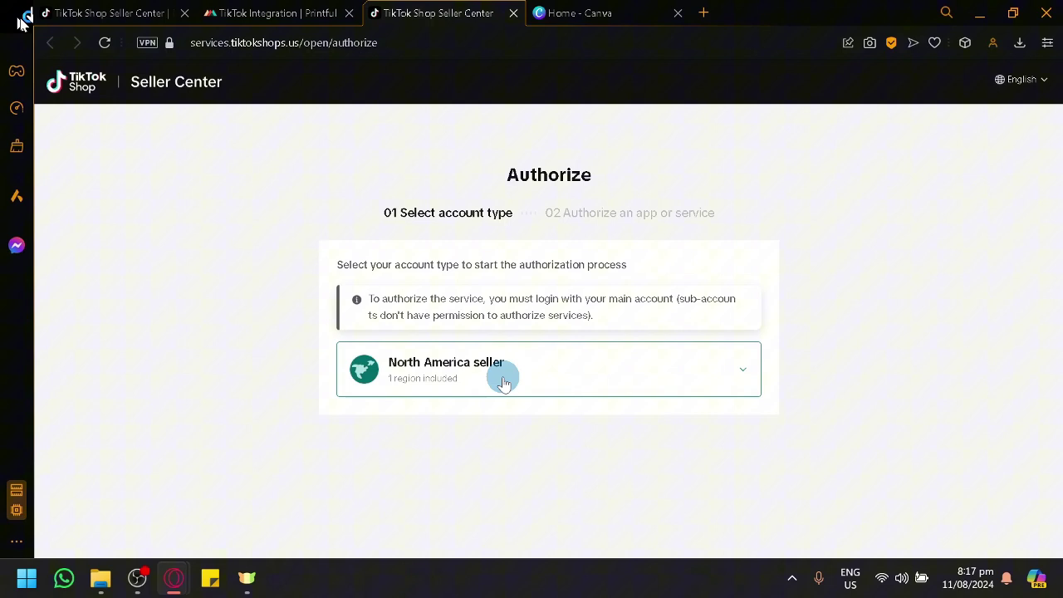
{"action": "left_click", "coordinate": [503, 389]}
{"action": "mouse_move", "coordinate": [559, 448]}
{"action": "left_click", "coordinate": [241, 12]}
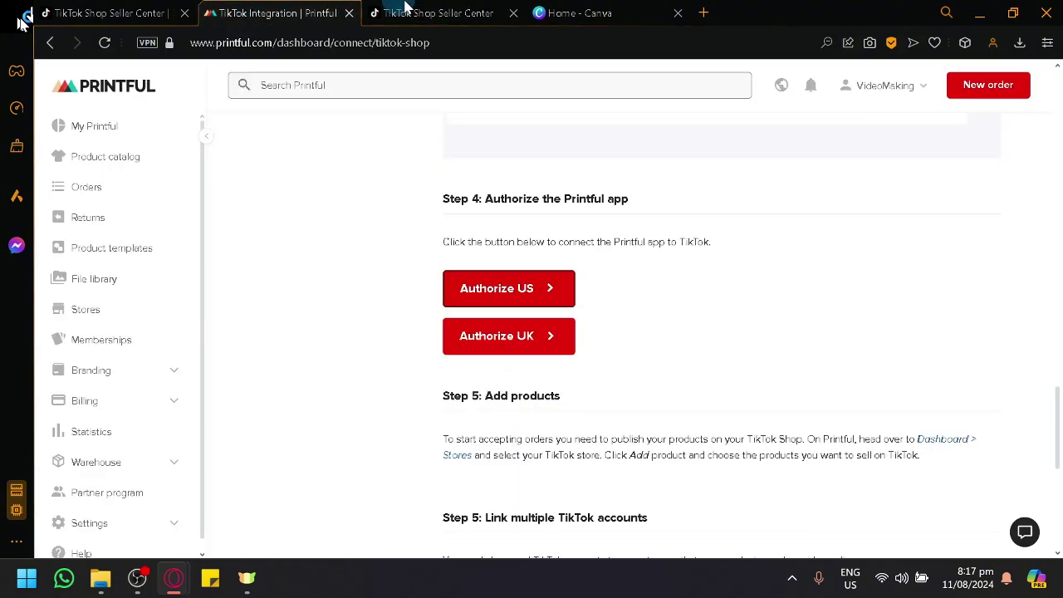
Close the TikTok authorization page and return to the Printful dashboard
{"action": "left_click", "coordinate": [513, 12]}
{"action": "scroll", "coordinate": [600, 304], "scroll_direction": "down", "scroll_amount": 4}
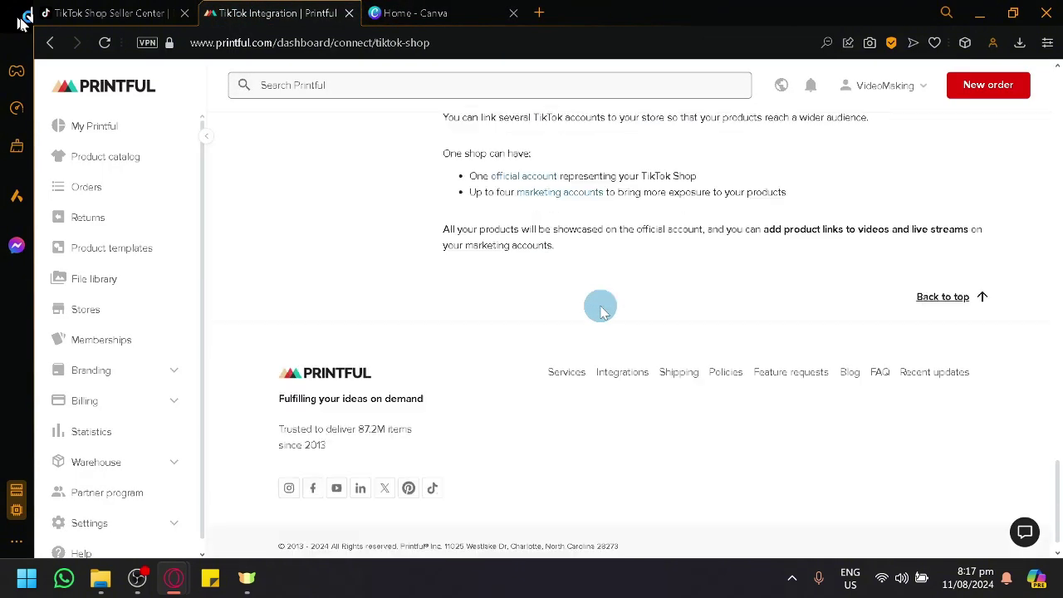
{"action": "scroll", "coordinate": [600, 304], "scroll_direction": "up", "scroll_amount": 4}
{"action": "scroll", "coordinate": [601, 307], "scroll_direction": "up", "scroll_amount": 8}
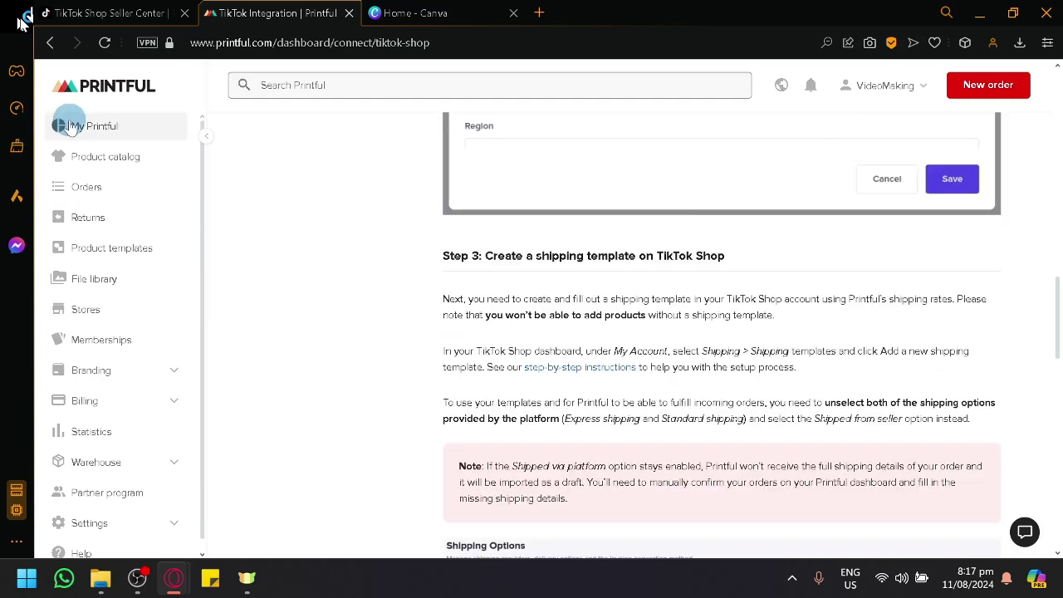
Open the Printful Product catalog and scroll down to its Shop by categories
{"action": "left_click", "coordinate": [118, 163]}
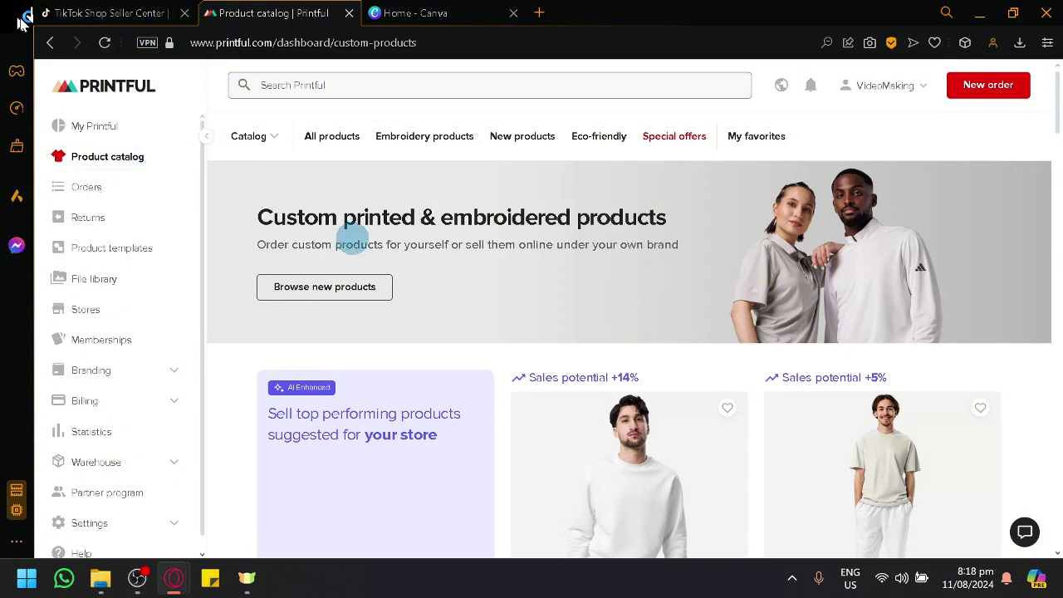
{"action": "scroll", "coordinate": [351, 238], "scroll_direction": "down", "scroll_amount": 5}
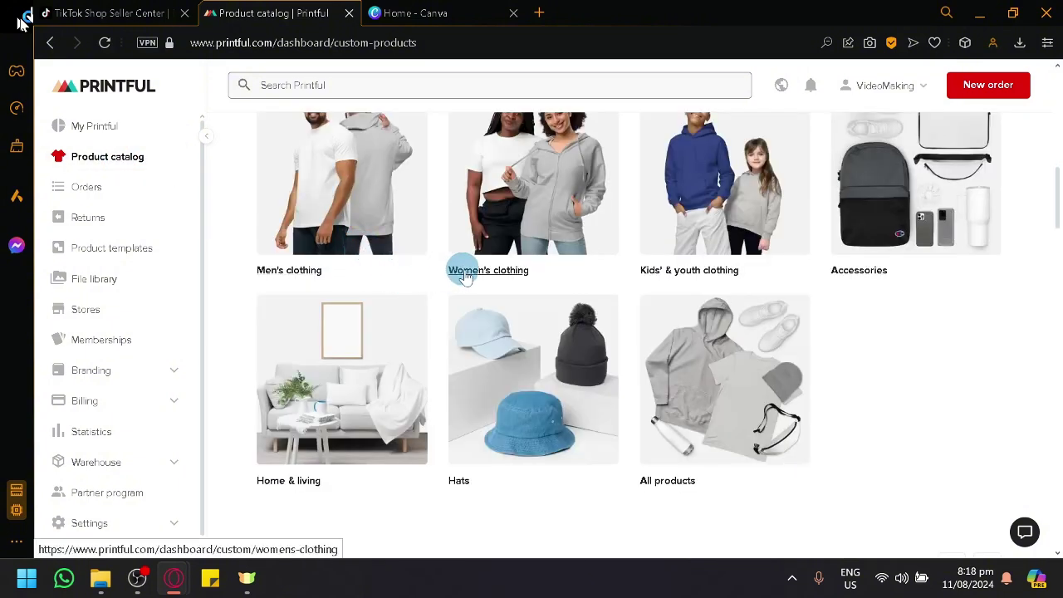
{"action": "scroll", "coordinate": [523, 273], "scroll_direction": "up", "scroll_amount": 5}
{"action": "scroll", "coordinate": [524, 279], "scroll_direction": "down", "scroll_amount": 3}
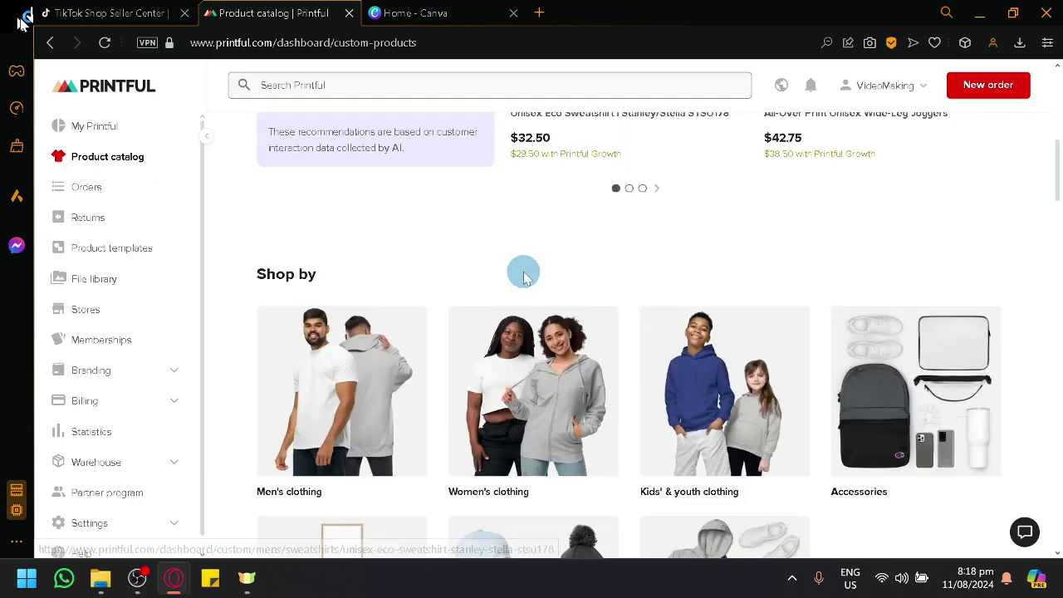
{"action": "scroll", "coordinate": [523, 279], "scroll_direction": "down", "scroll_amount": 3}
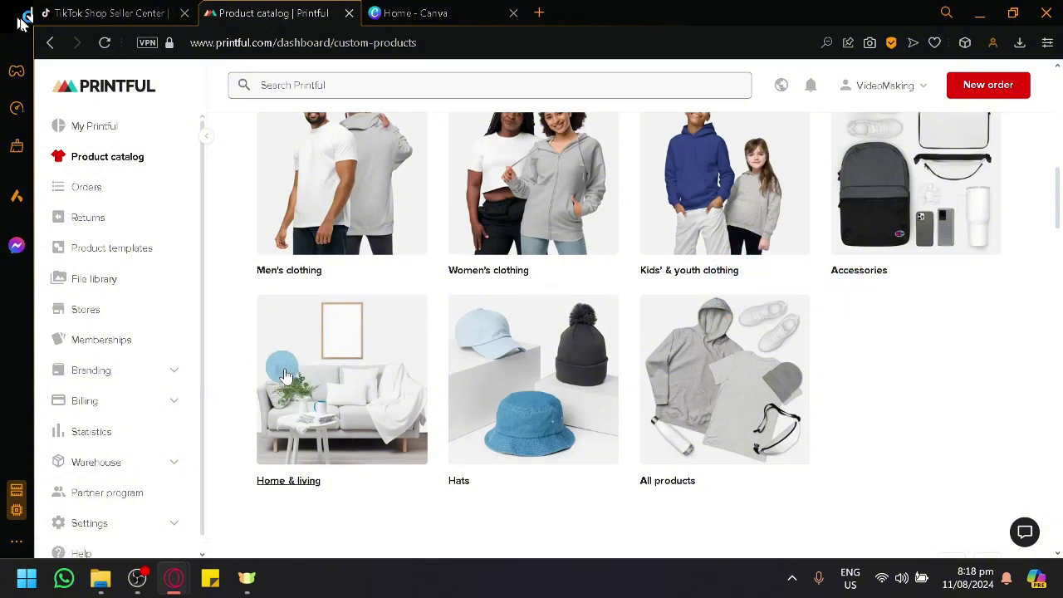
{"action": "scroll", "coordinate": [860, 412], "scroll_direction": "down", "scroll_amount": 3}
{"action": "scroll", "coordinate": [879, 408], "scroll_direction": "up", "scroll_amount": 3}
{"action": "scroll", "coordinate": [876, 408], "scroll_direction": "up", "scroll_amount": 5}
{"action": "scroll", "coordinate": [872, 408], "scroll_direction": "down", "scroll_amount": 3}
{"action": "scroll", "coordinate": [826, 430], "scroll_direction": "down", "scroll_amount": 3}
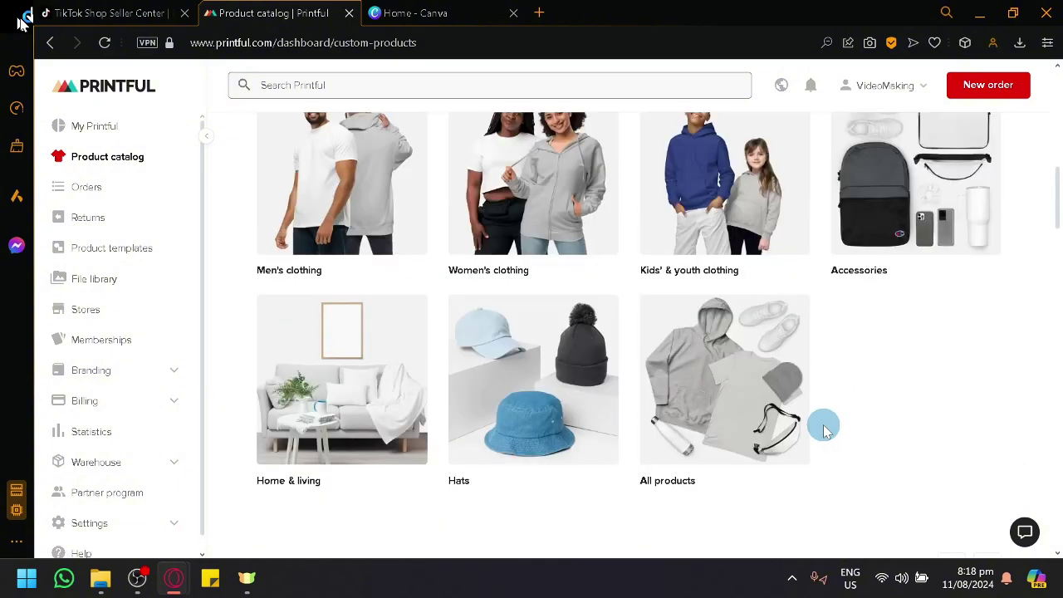
Go from Women's clothing to Dresses, where the All-Over Print Skater Dress is listed at $33.95
{"action": "left_click", "coordinate": [485, 207]}
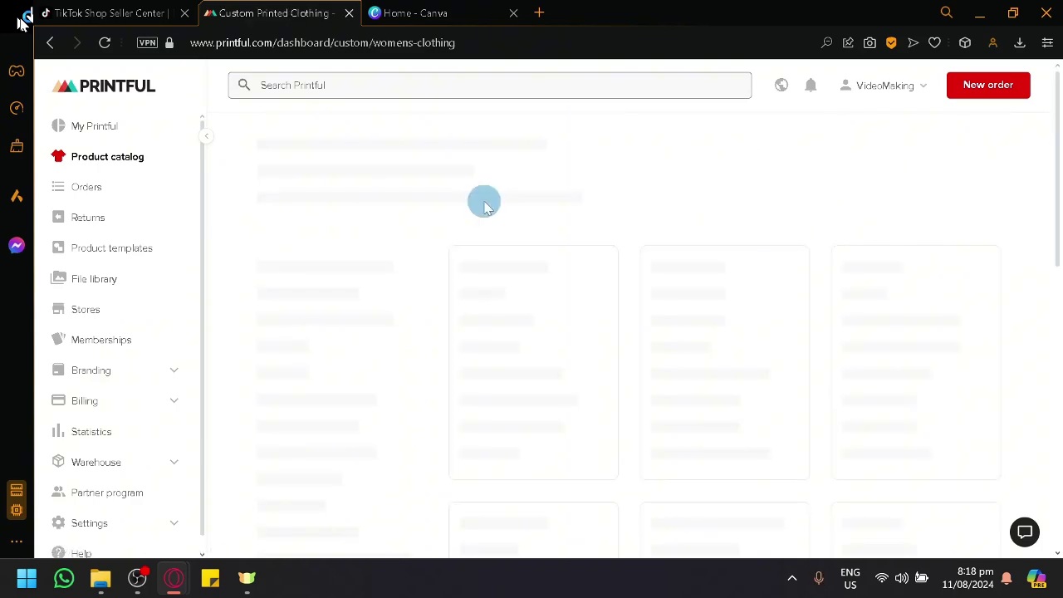
{"action": "scroll", "coordinate": [477, 335], "scroll_direction": "down", "scroll_amount": 3}
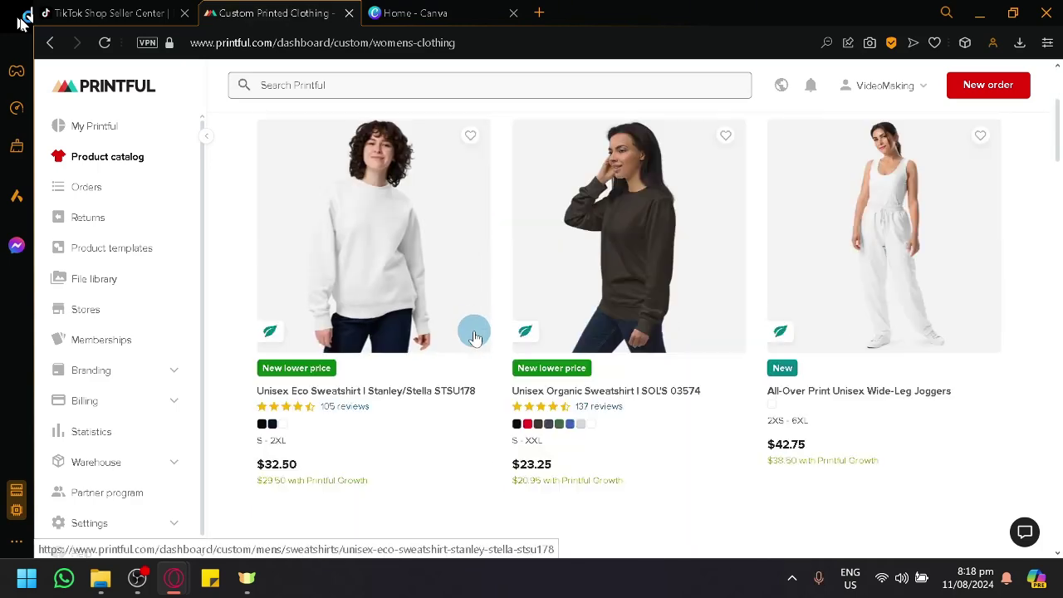
{"action": "scroll", "coordinate": [481, 356], "scroll_direction": "down", "scroll_amount": 1}
{"action": "scroll", "coordinate": [752, 422], "scroll_direction": "up", "scroll_amount": 1}
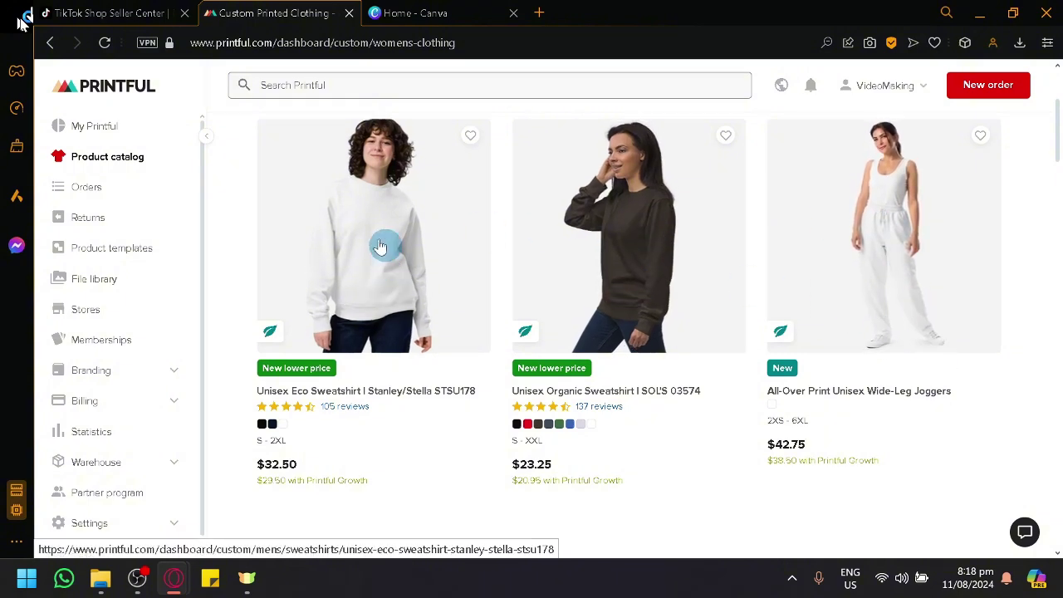
{"action": "scroll", "coordinate": [431, 287], "scroll_direction": "down", "scroll_amount": 5}
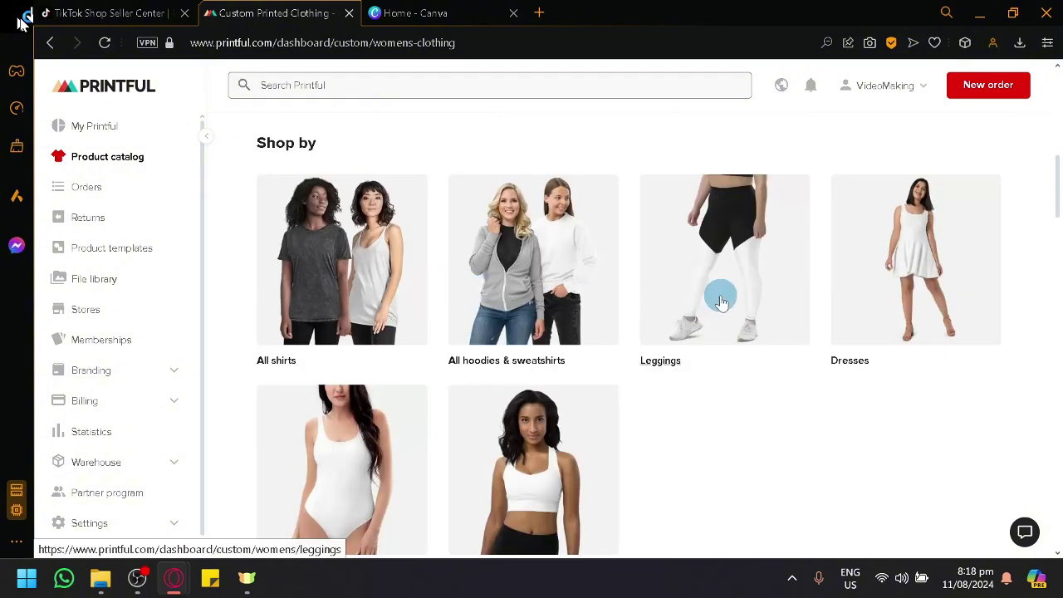
{"action": "scroll", "coordinate": [864, 313], "scroll_direction": "down", "scroll_amount": 3}
{"action": "scroll", "coordinate": [859, 324], "scroll_direction": "up", "scroll_amount": 3}
{"action": "scroll", "coordinate": [859, 324], "scroll_direction": "up", "scroll_amount": 1}
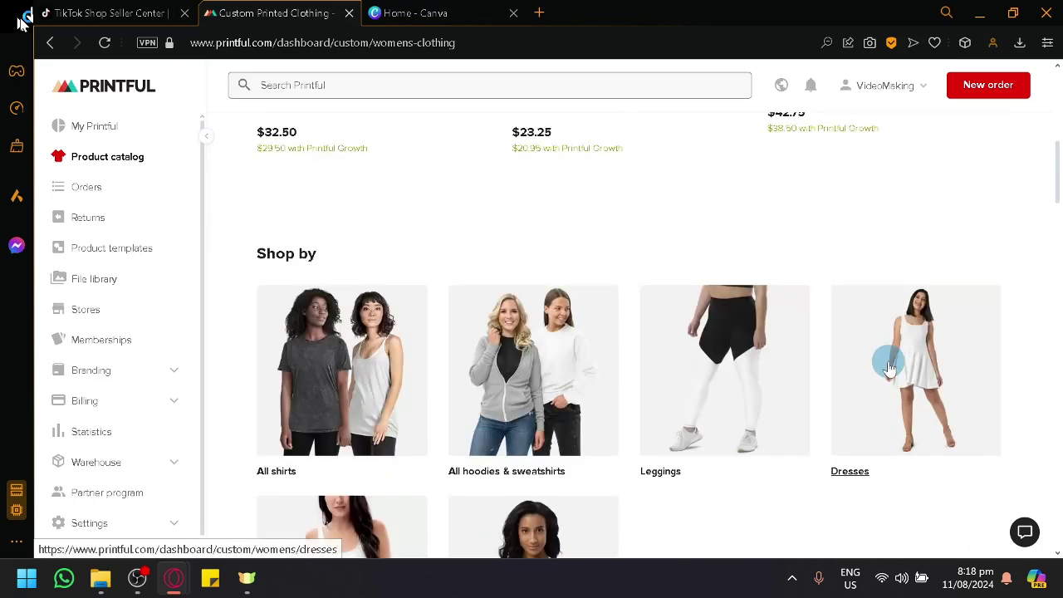
{"action": "left_click", "coordinate": [888, 366]}
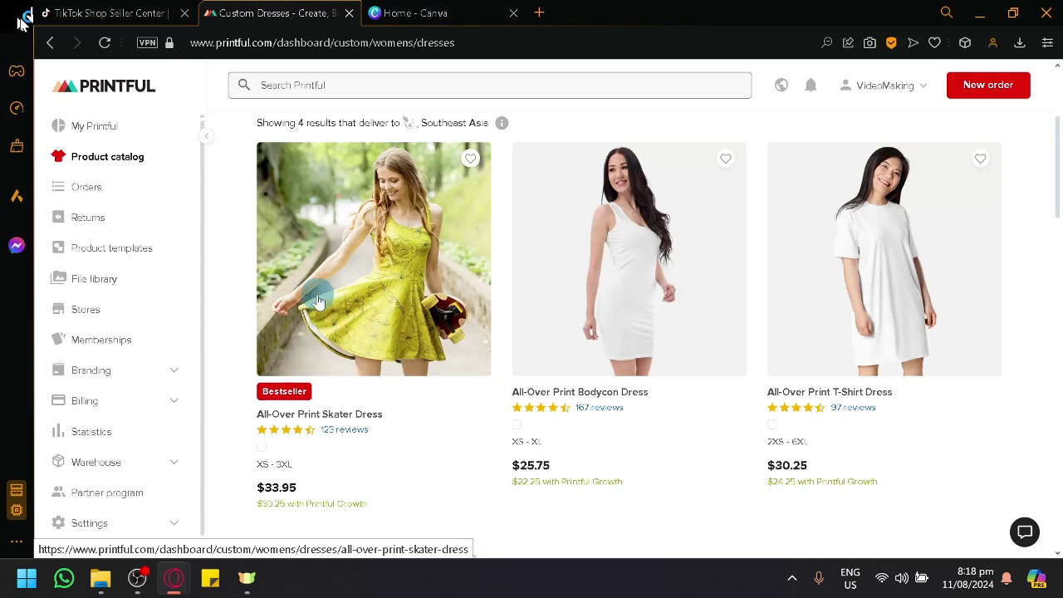
Open the All-Over Print Skater Dress product page
{"action": "left_click", "coordinate": [318, 301]}
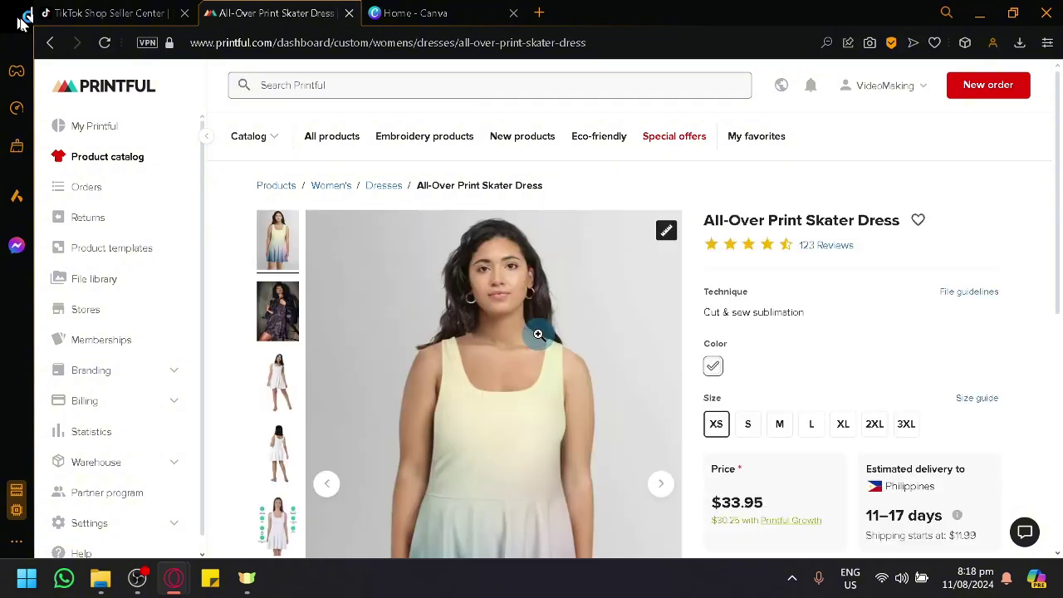
{"action": "scroll", "coordinate": [538, 334], "scroll_direction": "down", "scroll_amount": 2}
{"action": "scroll", "coordinate": [468, 346], "scroll_direction": "up", "scroll_amount": 1}
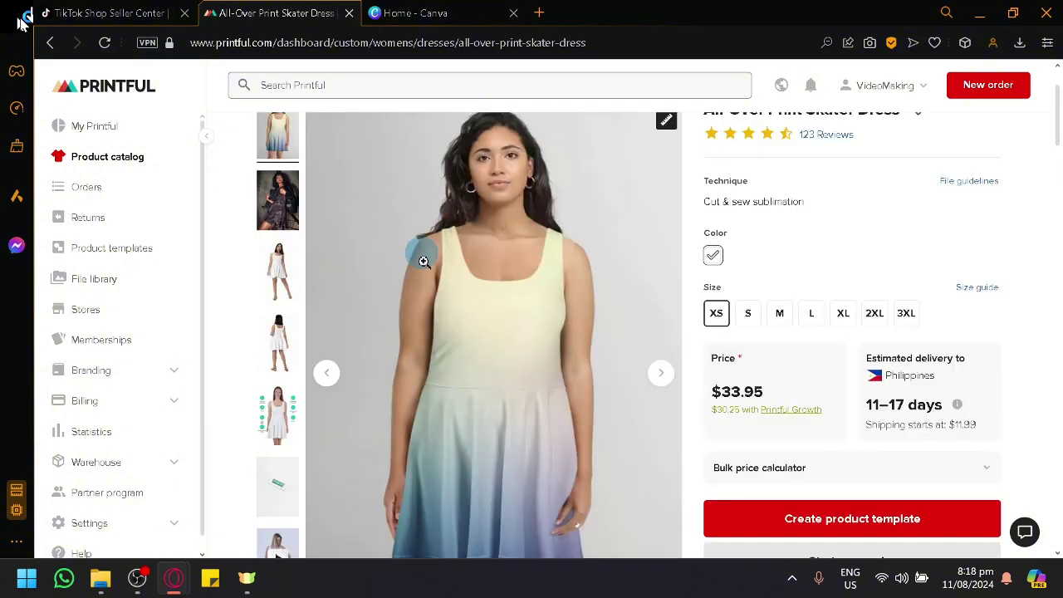
View the plain white dress thumbnail and scroll through the product description
{"action": "left_click", "coordinate": [265, 274]}
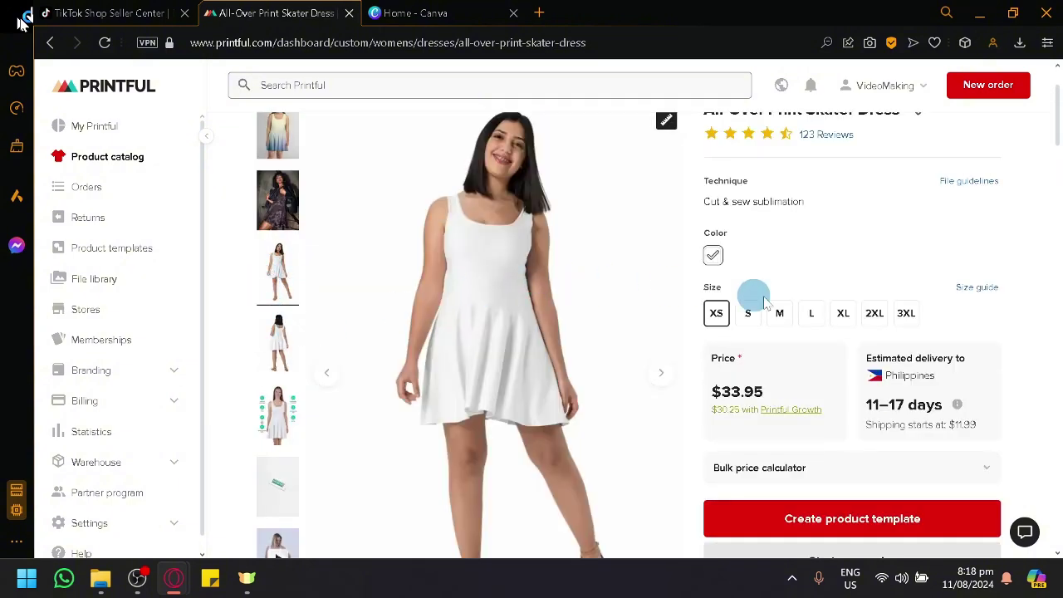
{"action": "scroll", "coordinate": [742, 204], "scroll_direction": "up", "scroll_amount": 1}
{"action": "scroll", "coordinate": [794, 249], "scroll_direction": "down", "scroll_amount": 3}
{"action": "scroll", "coordinate": [427, 228], "scroll_direction": "down", "scroll_amount": 3}
{"action": "scroll", "coordinate": [426, 228], "scroll_direction": "up", "scroll_amount": 1}
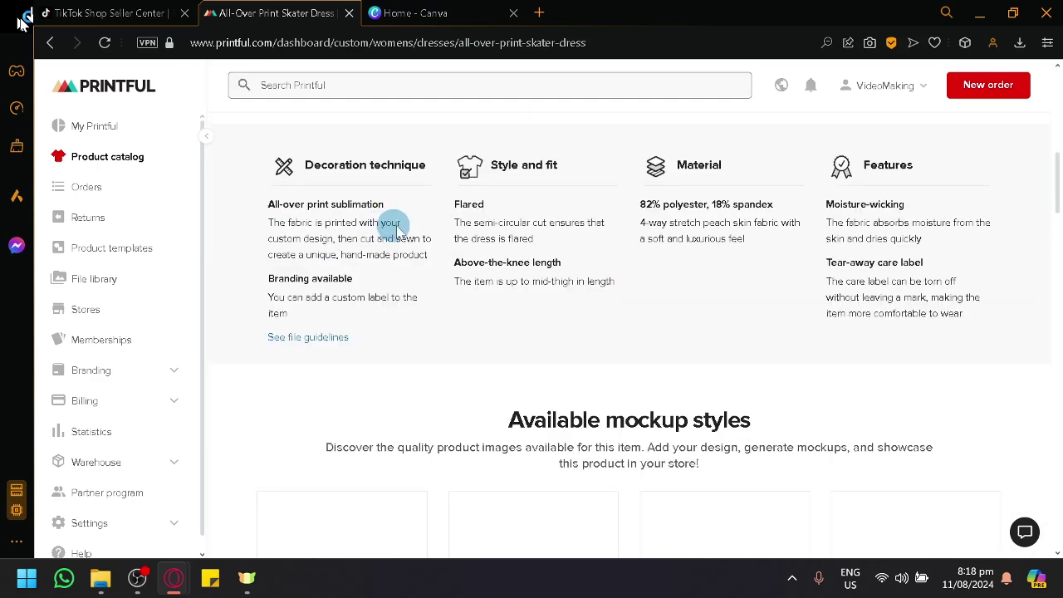
{"action": "scroll", "coordinate": [754, 289], "scroll_direction": "down", "scroll_amount": 5}
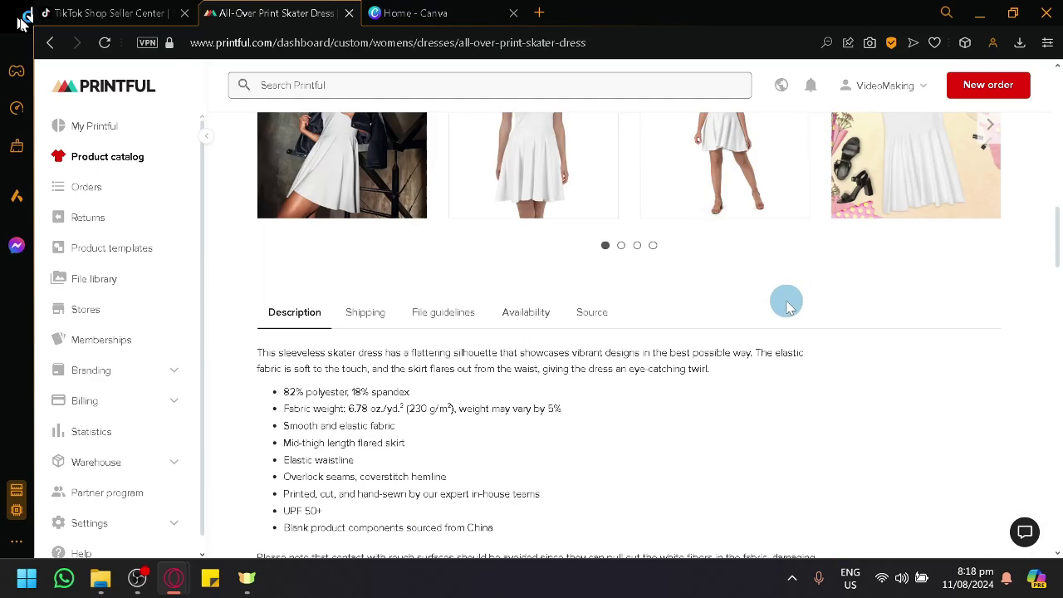
{"action": "scroll", "coordinate": [781, 314], "scroll_direction": "down", "scroll_amount": 1}
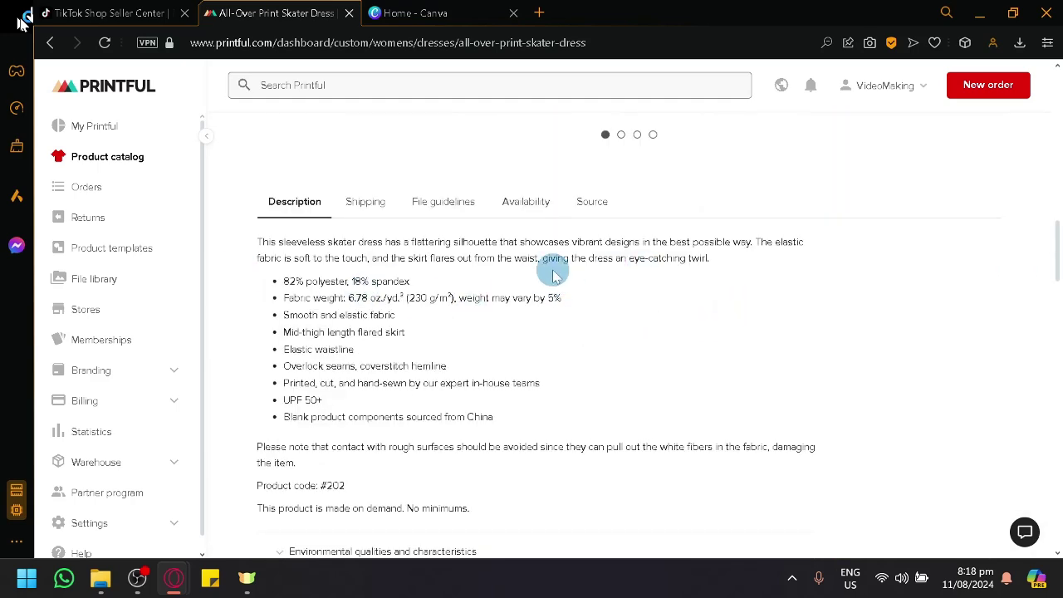
{"action": "scroll", "coordinate": [822, 340], "scroll_direction": "up", "scroll_amount": 5}
{"action": "scroll", "coordinate": [828, 344], "scroll_direction": "down", "scroll_amount": 4}
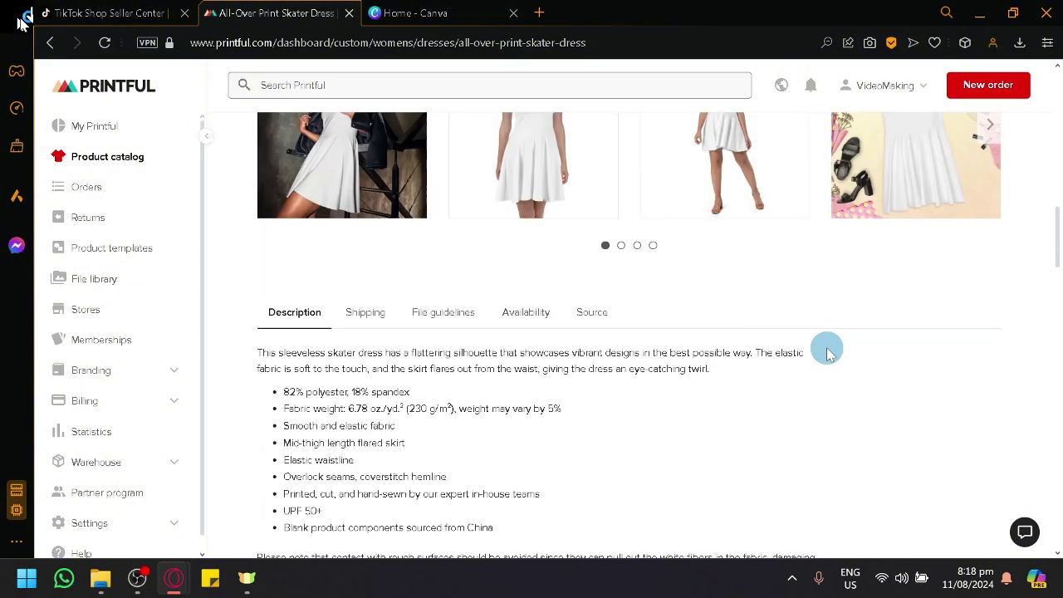
{"action": "scroll", "coordinate": [828, 344], "scroll_direction": "up", "scroll_amount": 7}
{"action": "scroll", "coordinate": [831, 353], "scroll_direction": "up", "scroll_amount": 1}
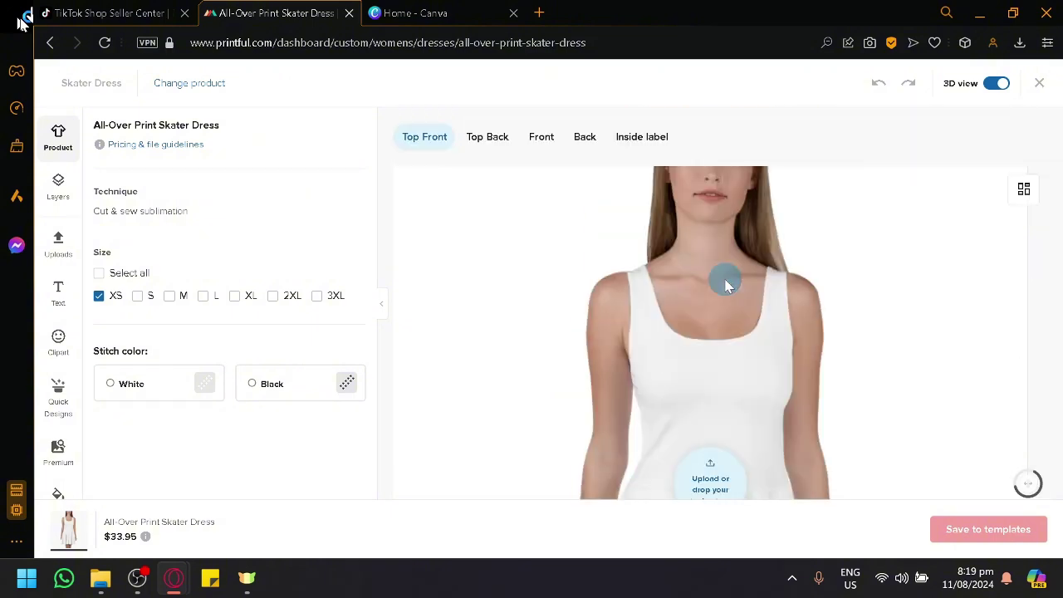
{"action": "left_click", "coordinate": [487, 138]}
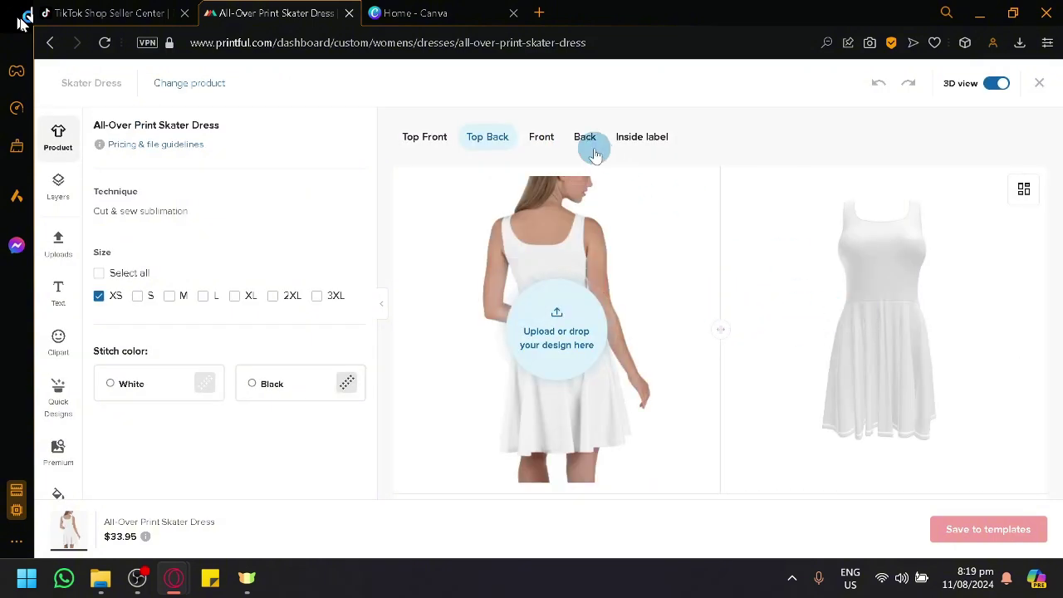
{"action": "left_click", "coordinate": [551, 143]}
{"action": "left_click", "coordinate": [584, 138]}
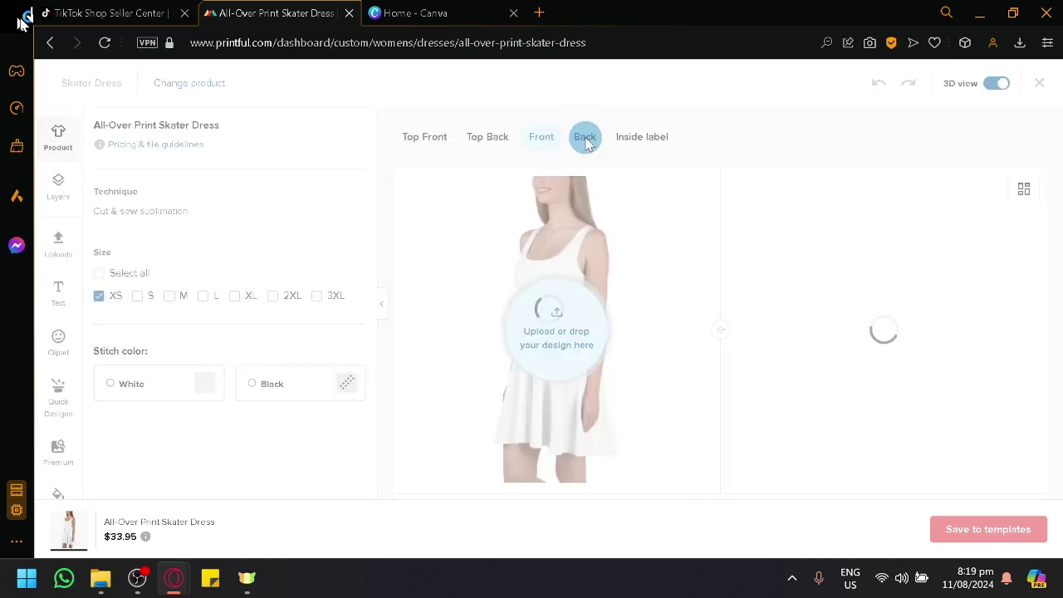
{"action": "left_click", "coordinate": [432, 138]}
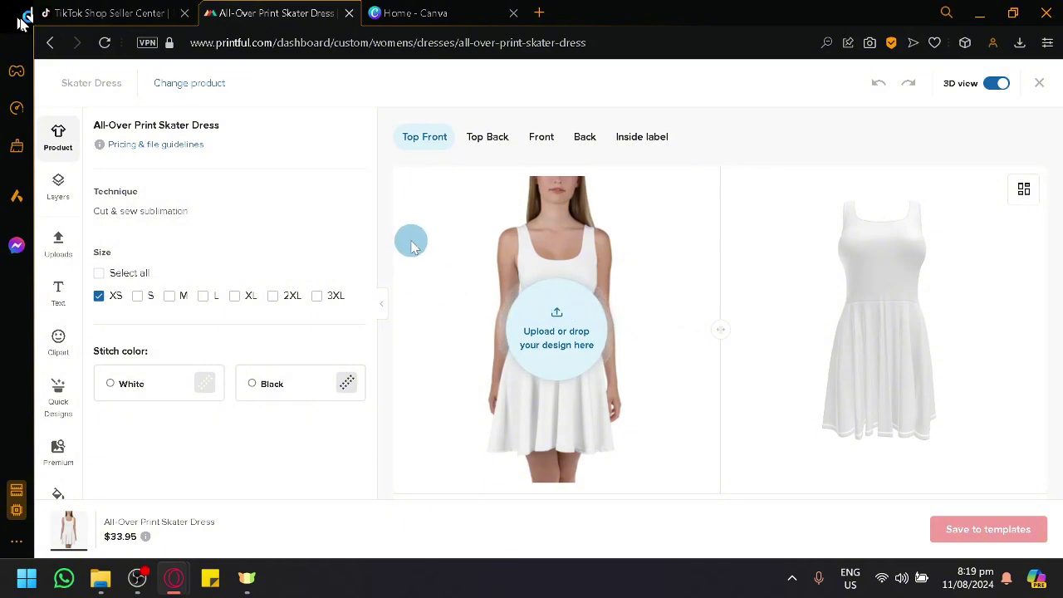
Switch to Canva, then look at and close the Untitled Instagram post tab
{"action": "left_click", "coordinate": [457, 8]}
{"action": "scroll", "coordinate": [540, 440], "scroll_direction": "down", "scroll_amount": 5}
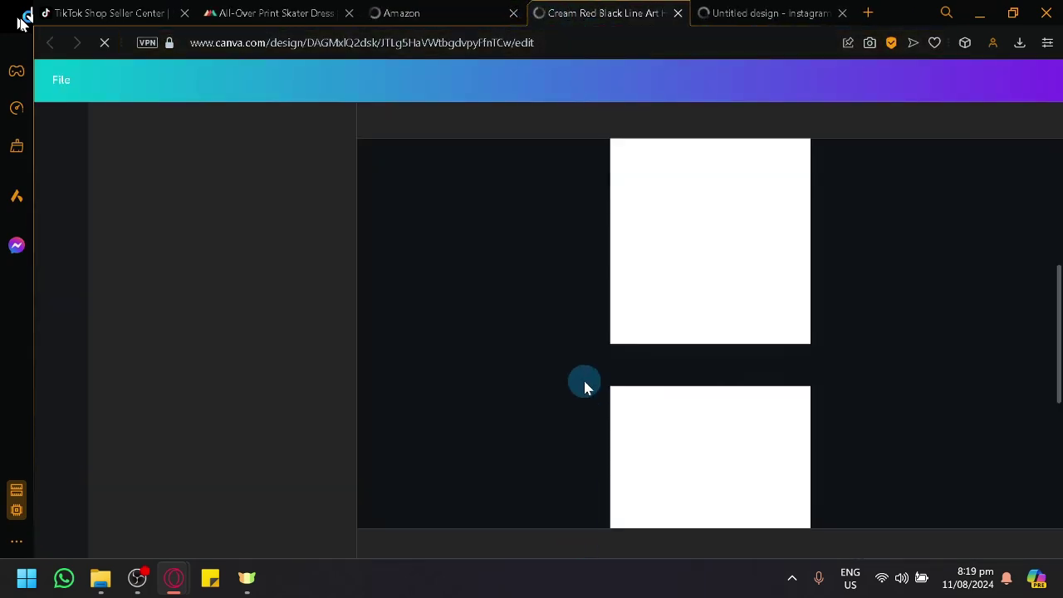
{"action": "left_click", "coordinate": [726, 12]}
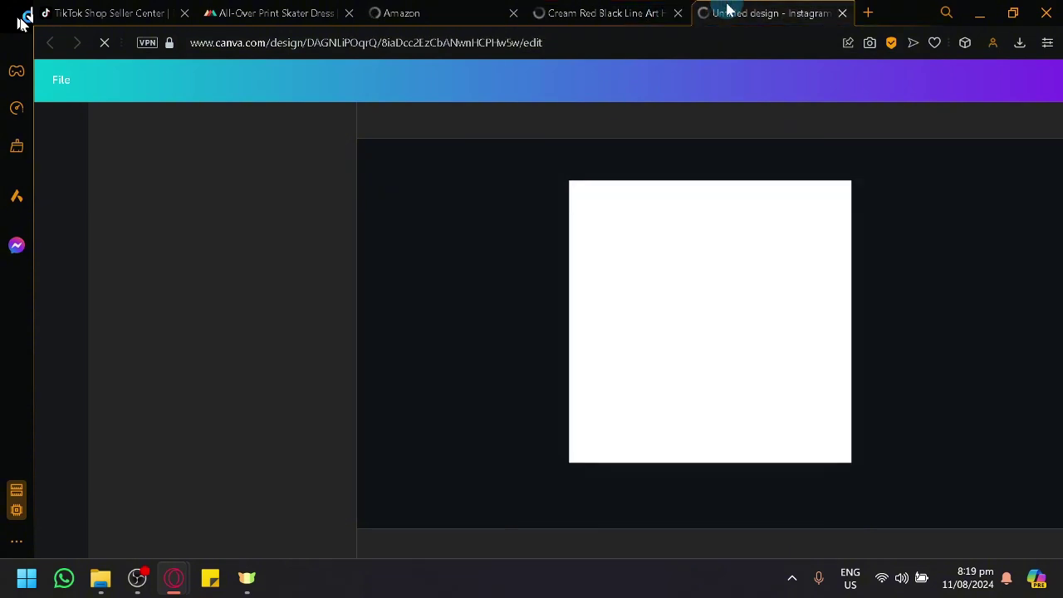
{"action": "left_click", "coordinate": [844, 14]}
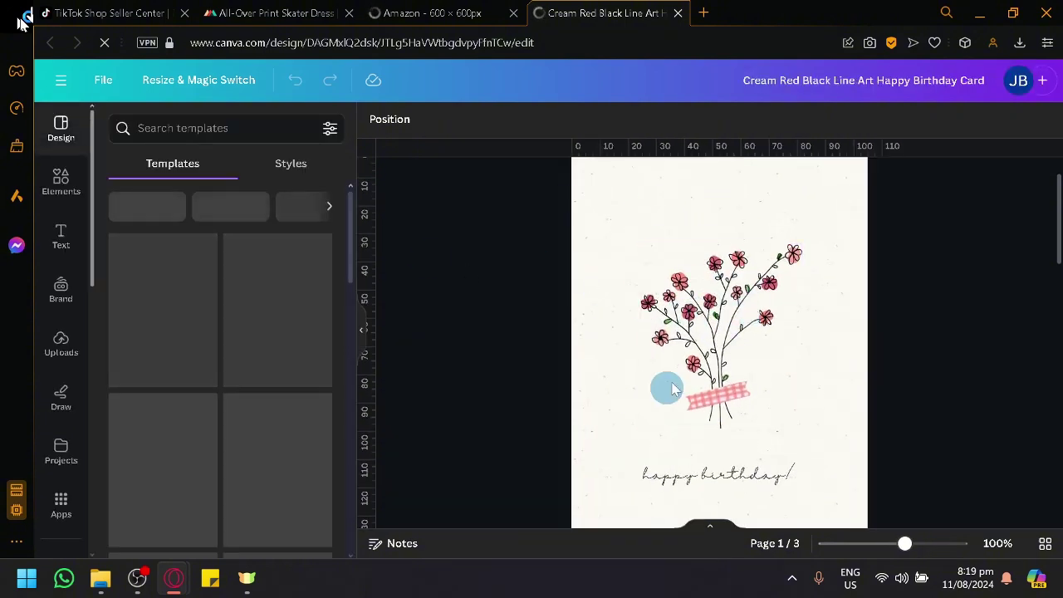
Search Canva elements for 'flower' and browse the Graphics results beside the card
{"action": "left_click", "coordinate": [50, 190]}
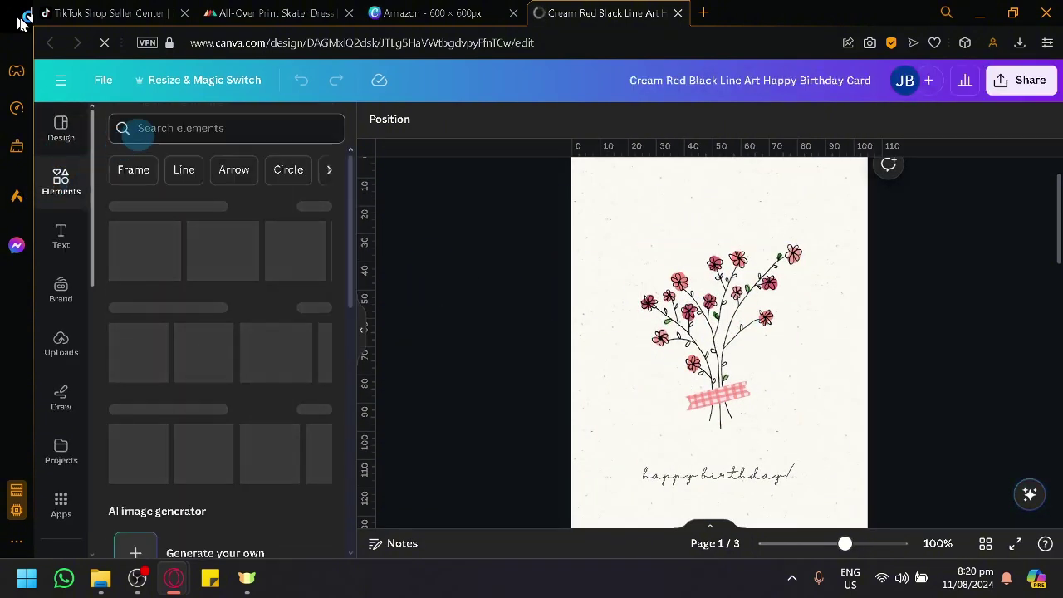
{"action": "left_click", "coordinate": [166, 134]}
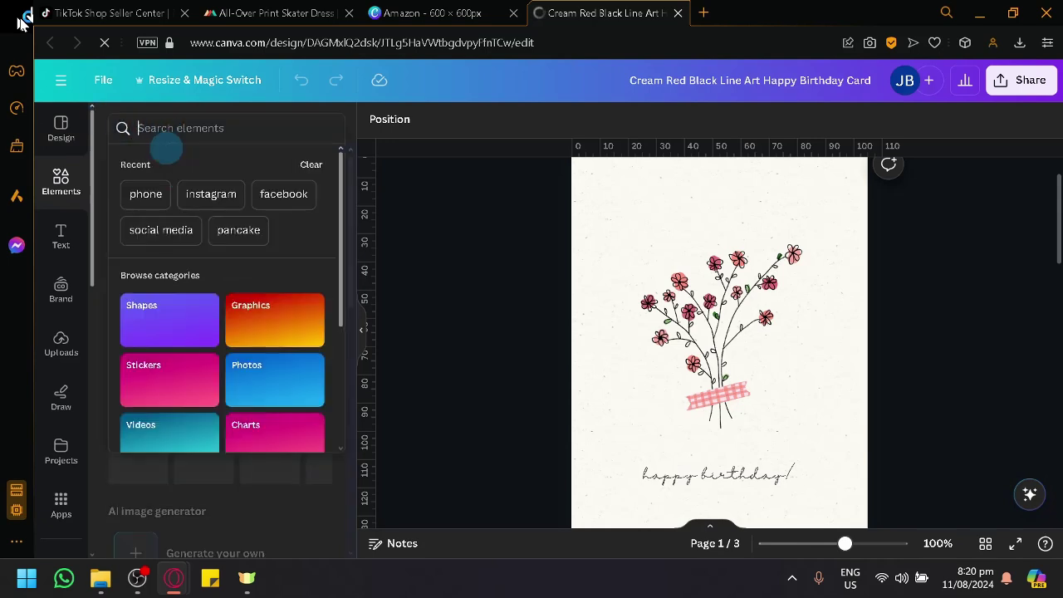
{"action": "type", "text": "flower"}
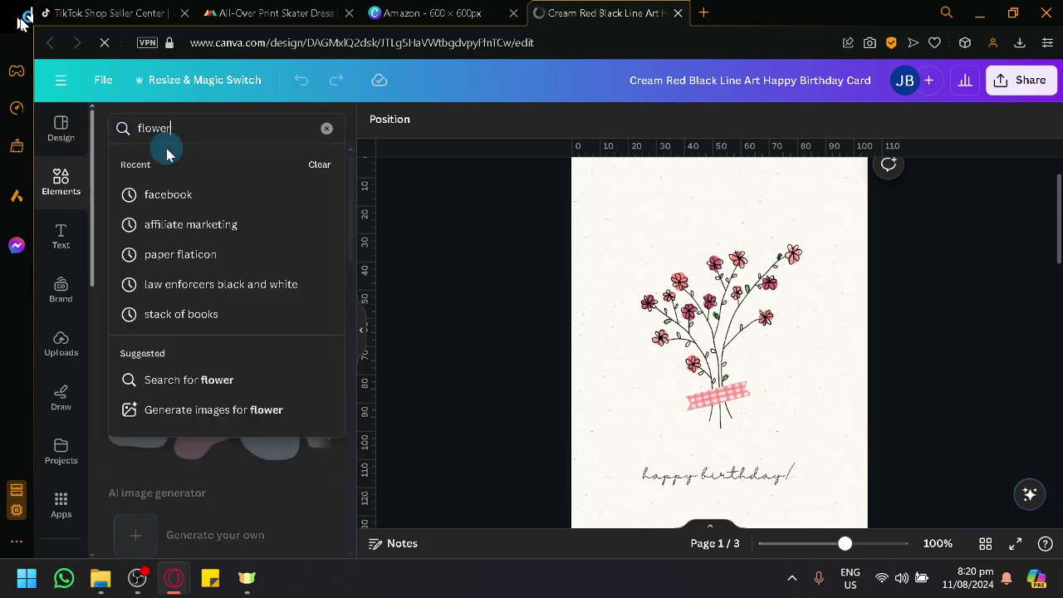
{"action": "key", "text": "Return"}
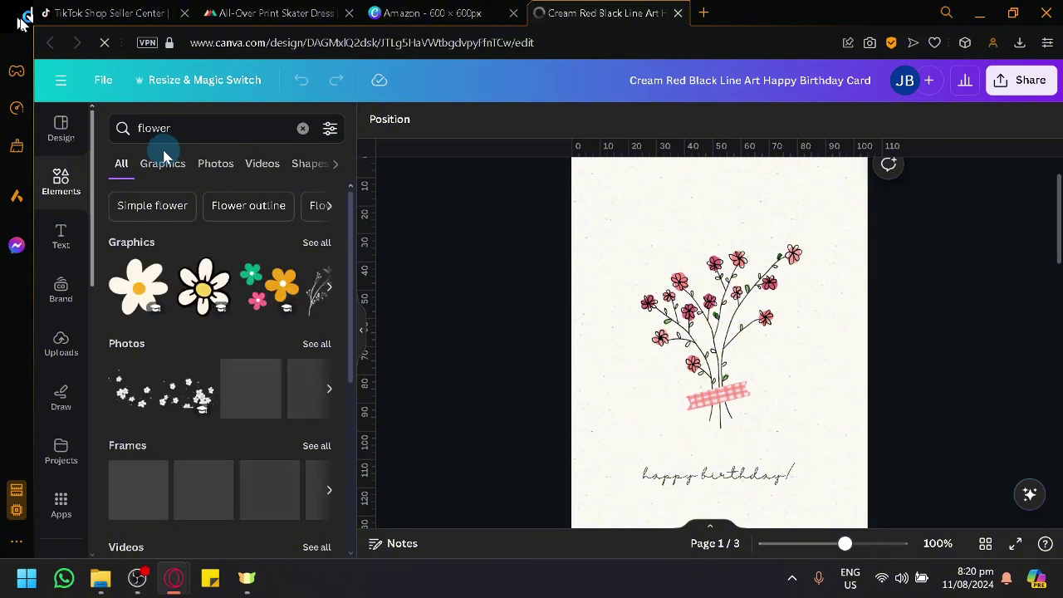
{"action": "left_click", "coordinate": [148, 171]}
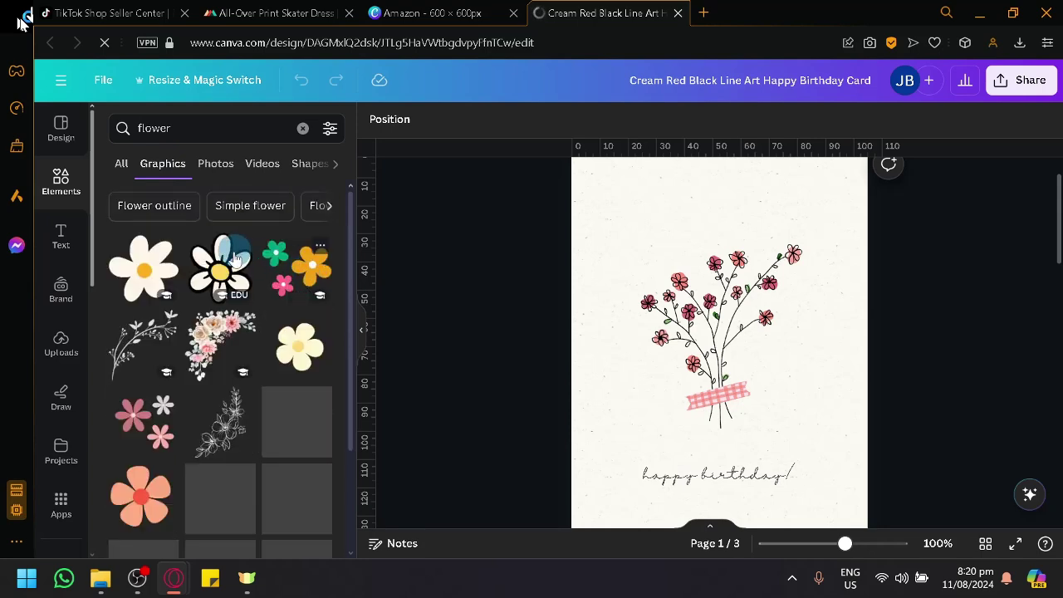
{"action": "scroll", "coordinate": [232, 264], "scroll_direction": "down", "scroll_amount": 3}
{"action": "scroll", "coordinate": [222, 365], "scroll_direction": "down", "scroll_amount": 2}
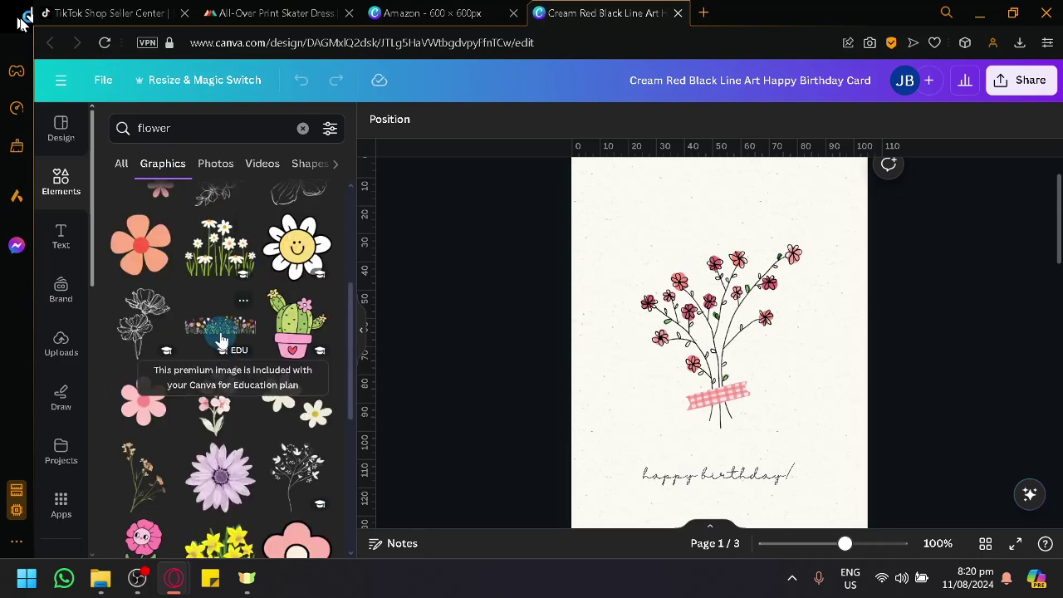
{"action": "scroll", "coordinate": [221, 341], "scroll_direction": "down", "scroll_amount": 6}
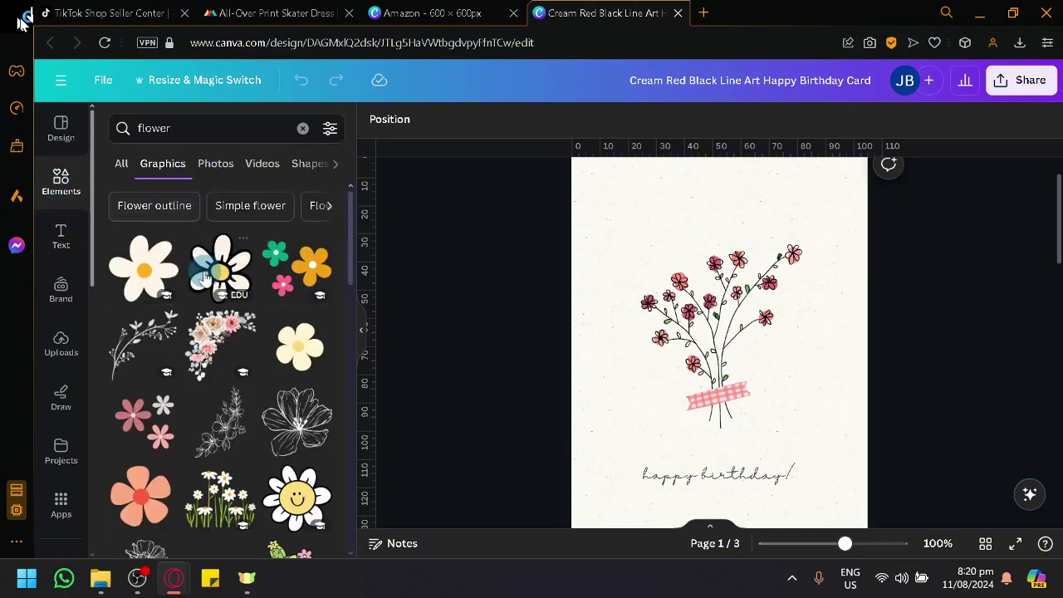
{"action": "scroll", "coordinate": [617, 383], "scroll_direction": "down", "scroll_amount": 5}
{"action": "scroll", "coordinate": [617, 383], "scroll_direction": "up", "scroll_amount": 5}
Download only the current page of the card as a PNG with transparent background
{"action": "left_click", "coordinate": [1029, 80]}
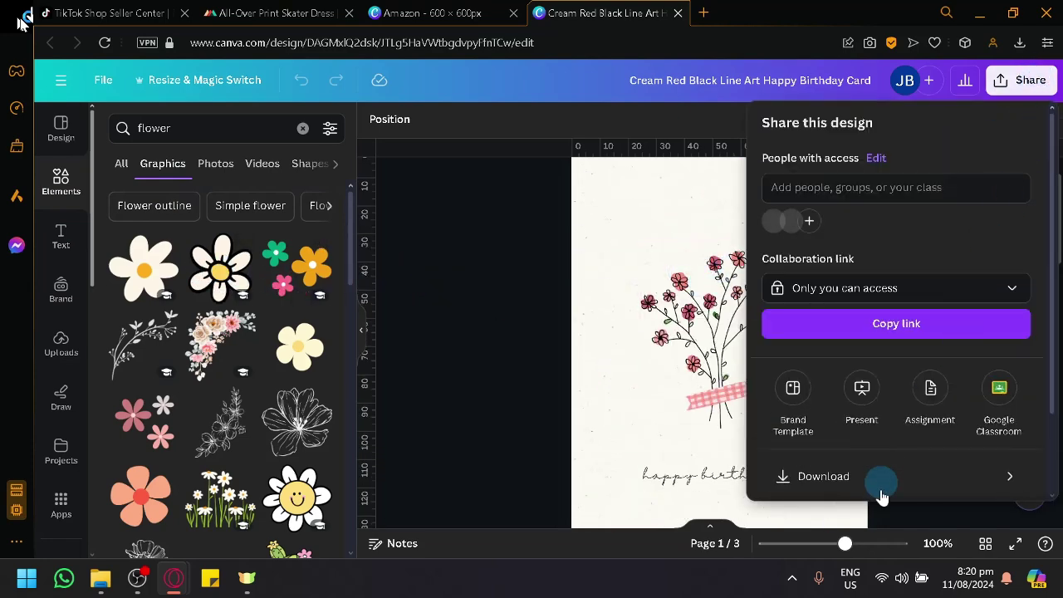
{"action": "left_click", "coordinate": [900, 478]}
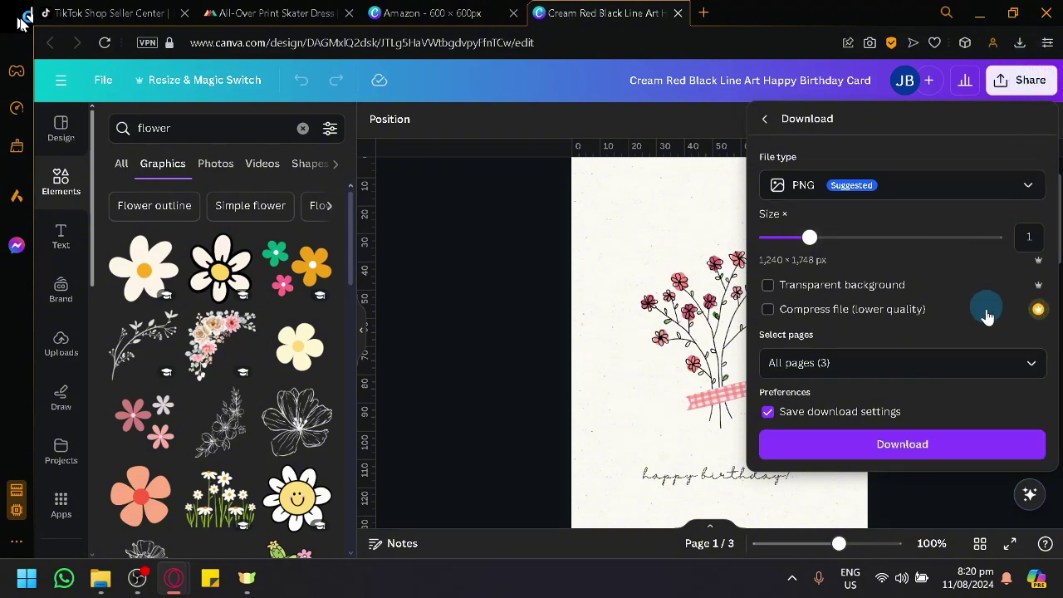
{"action": "left_click", "coordinate": [973, 363]}
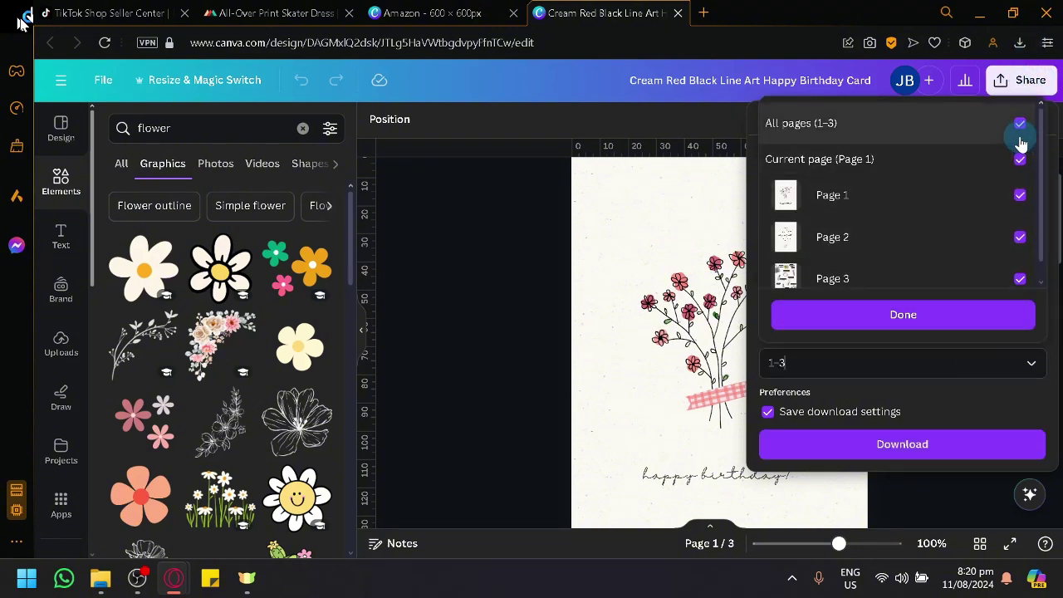
{"action": "left_click", "coordinate": [1019, 124]}
{"action": "left_click", "coordinate": [1019, 158]}
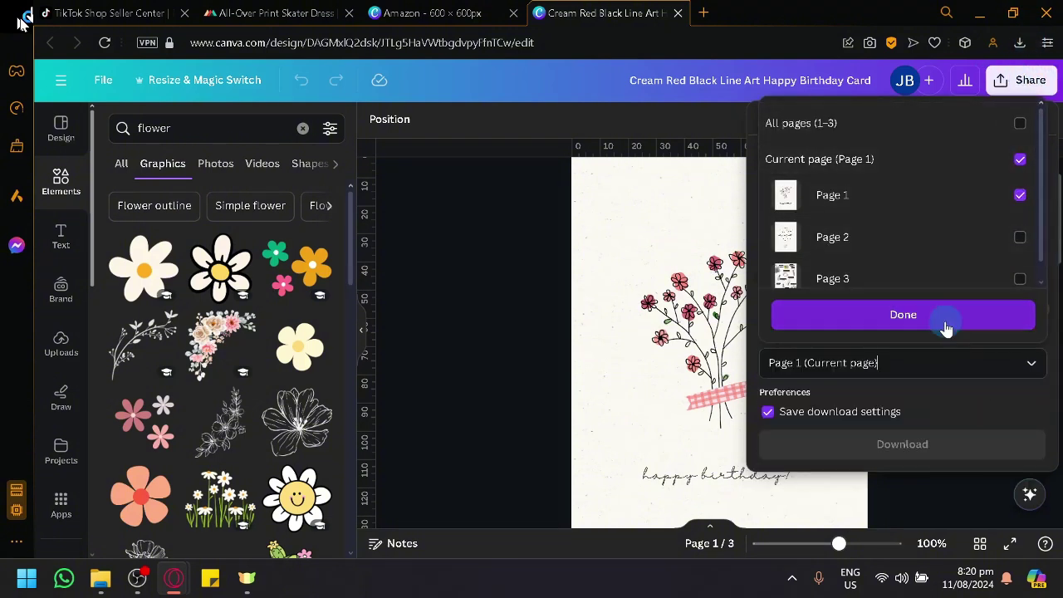
{"action": "left_click", "coordinate": [944, 323]}
{"action": "left_click", "coordinate": [845, 288]}
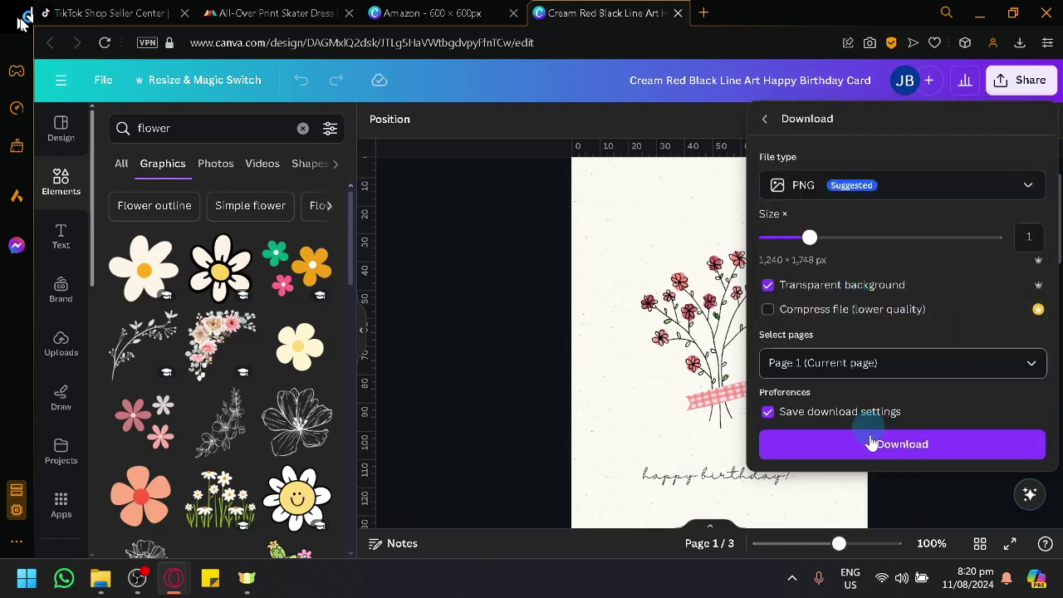
{"action": "left_click", "coordinate": [856, 351]}
Select the bouquet and birthday text, then confirm the 2.2 MB PNG finished downloading
{"action": "scroll", "coordinate": [856, 352], "scroll_direction": "down", "scroll_amount": 3}
{"action": "left_click", "coordinate": [677, 278]}
{"action": "left_click", "coordinate": [668, 361]}
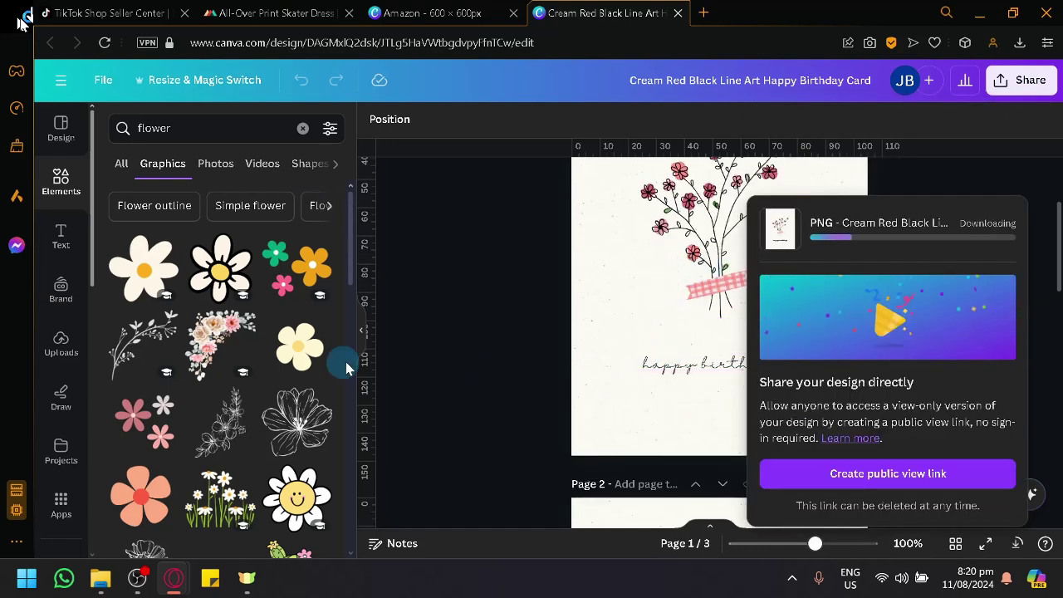
{"action": "left_click", "coordinate": [351, 361]}
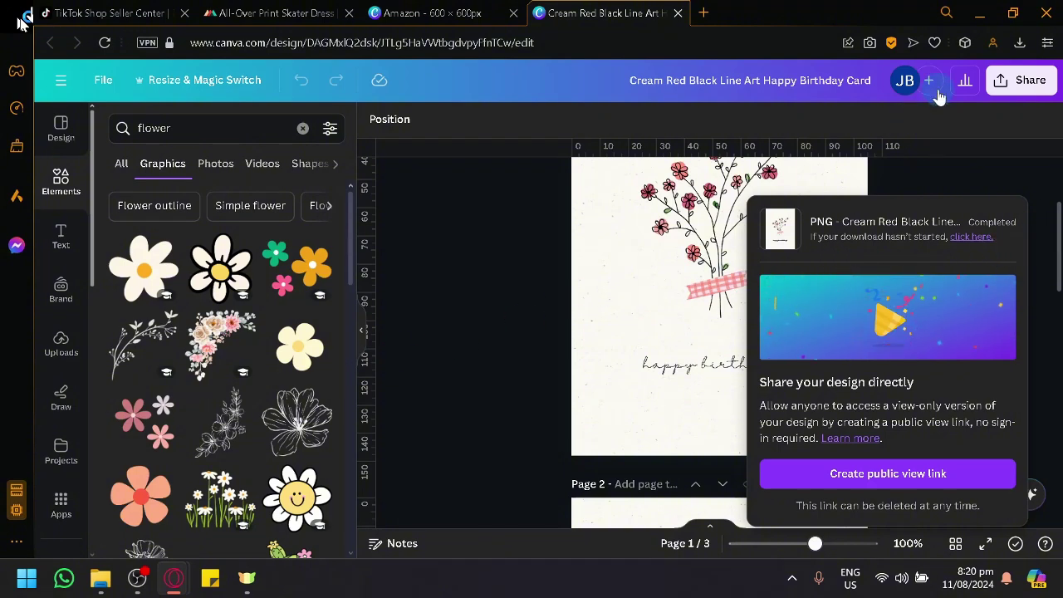
{"action": "left_click", "coordinate": [1021, 35]}
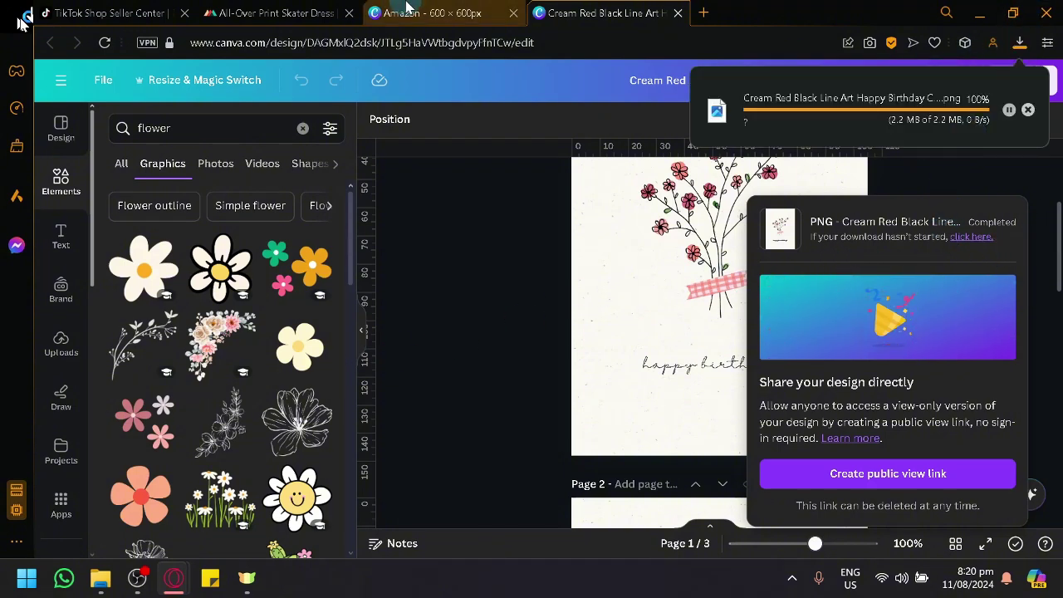
Drop the downloaded card PNG onto the skater dress's Top Front print area in Printful
{"action": "left_click", "coordinate": [273, 12]}
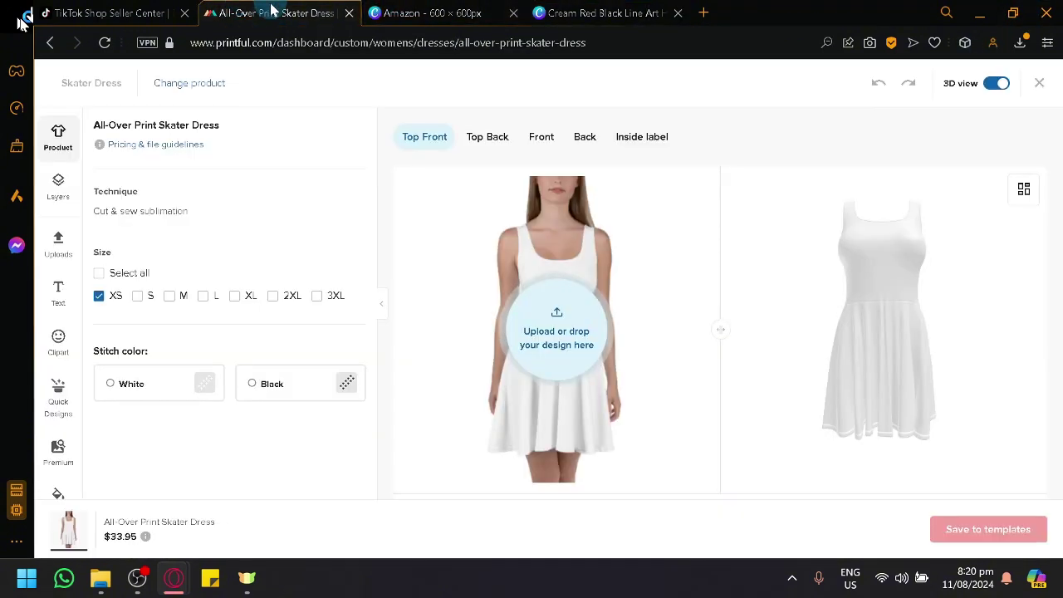
{"action": "left_click", "coordinate": [1020, 43]}
{"action": "left_click_drag", "start_coordinate": [835, 159], "coordinate": [556, 335]}
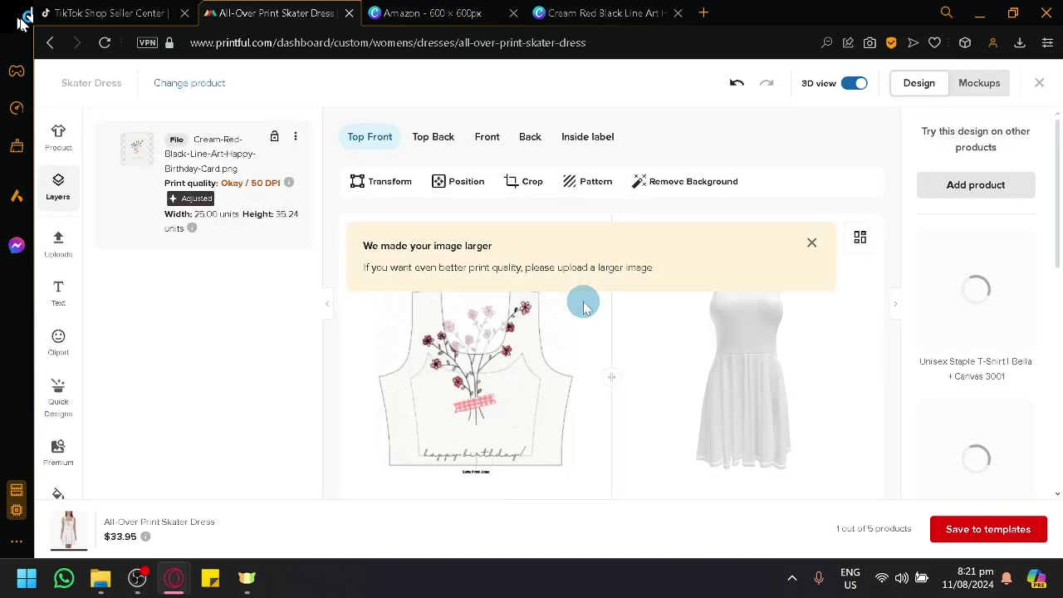
{"action": "scroll", "coordinate": [498, 400], "scroll_direction": "down", "scroll_amount": 3}
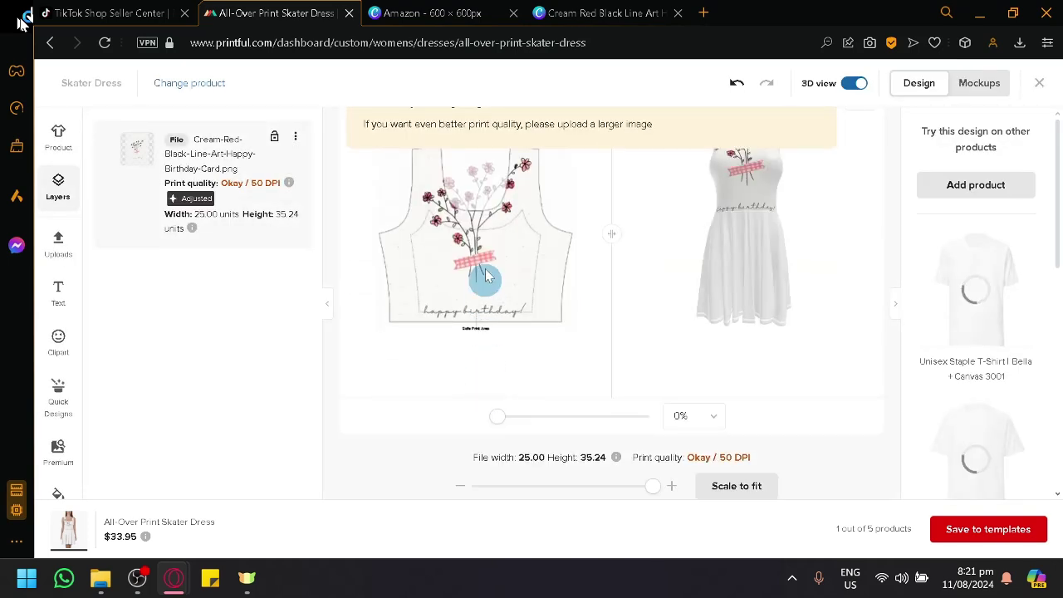
{"action": "scroll", "coordinate": [726, 249], "scroll_direction": "up", "scroll_amount": 2}
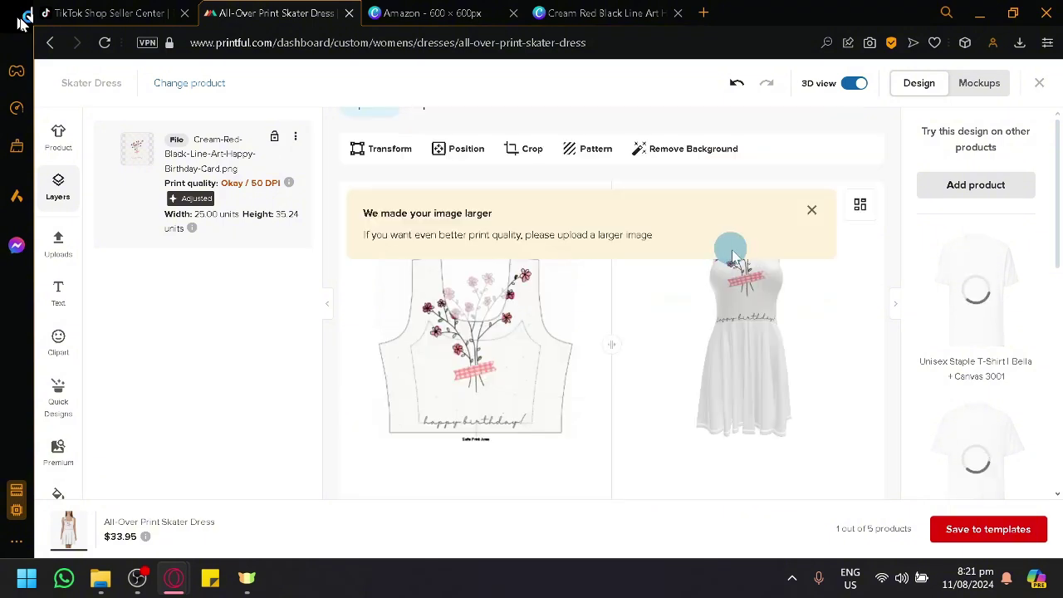
{"action": "left_click", "coordinate": [808, 212]}
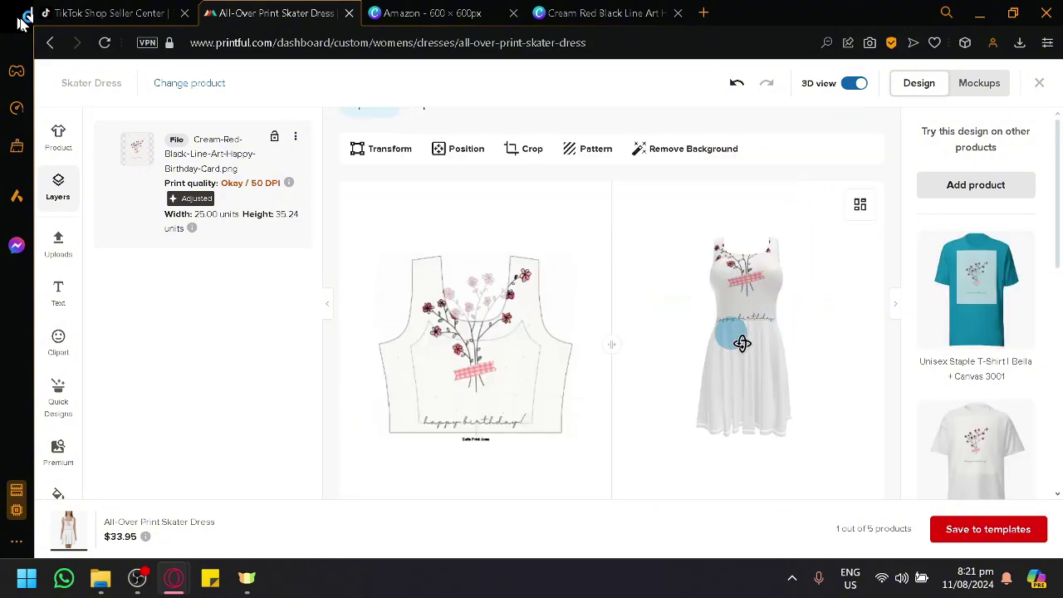
{"action": "scroll", "coordinate": [598, 341], "scroll_direction": "down", "scroll_amount": 2}
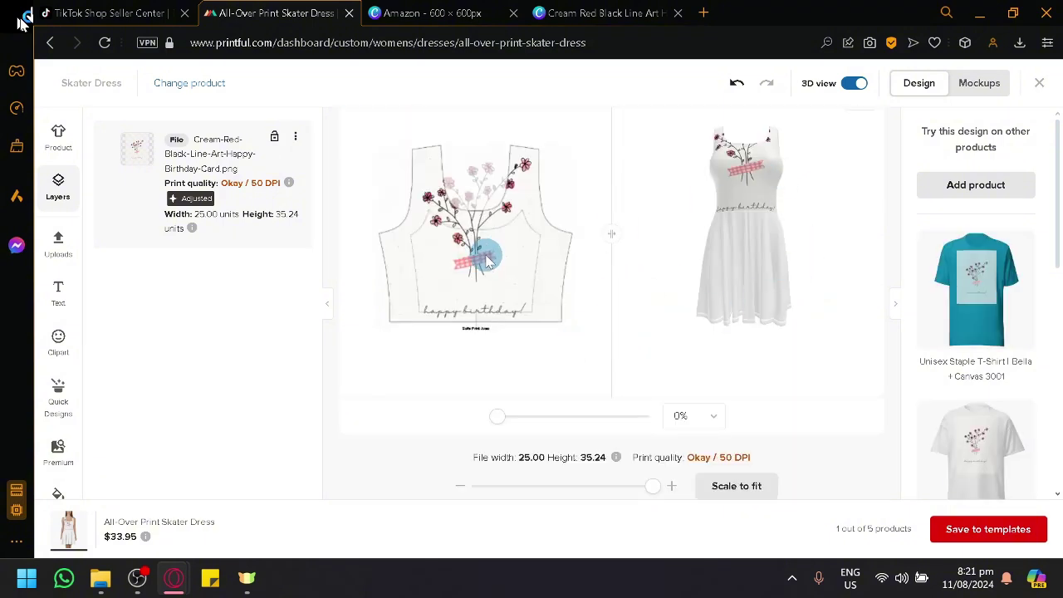
Try repositioning the flower design on the bodice, then undo the moves
{"action": "left_click_drag", "start_coordinate": [487, 259], "coordinate": [477, 323]}
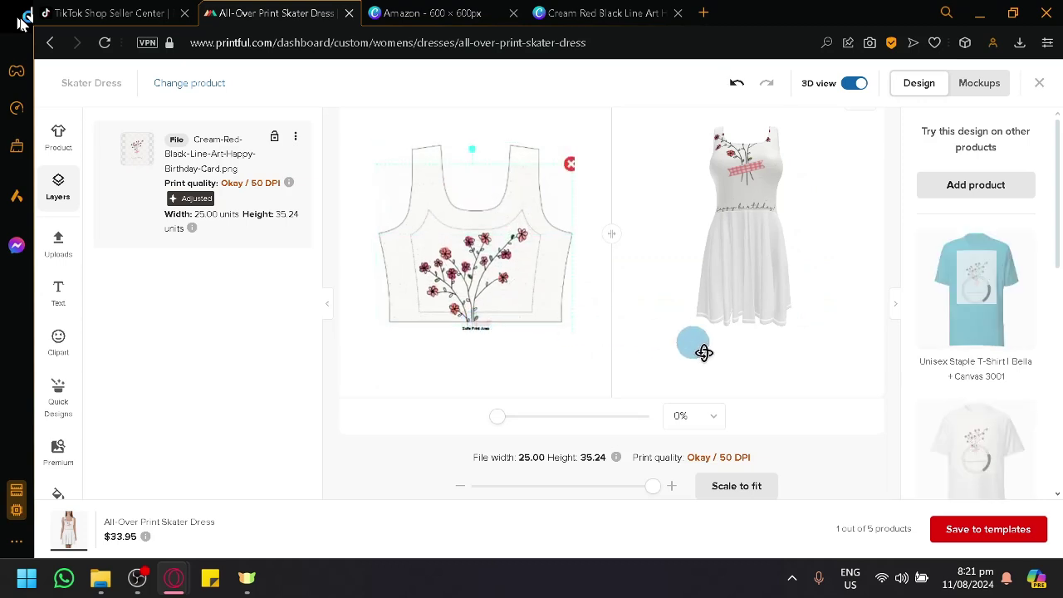
{"action": "left_click_drag", "start_coordinate": [512, 227], "coordinate": [479, 247]}
{"action": "left_click_drag", "start_coordinate": [560, 161], "coordinate": [508, 174]}
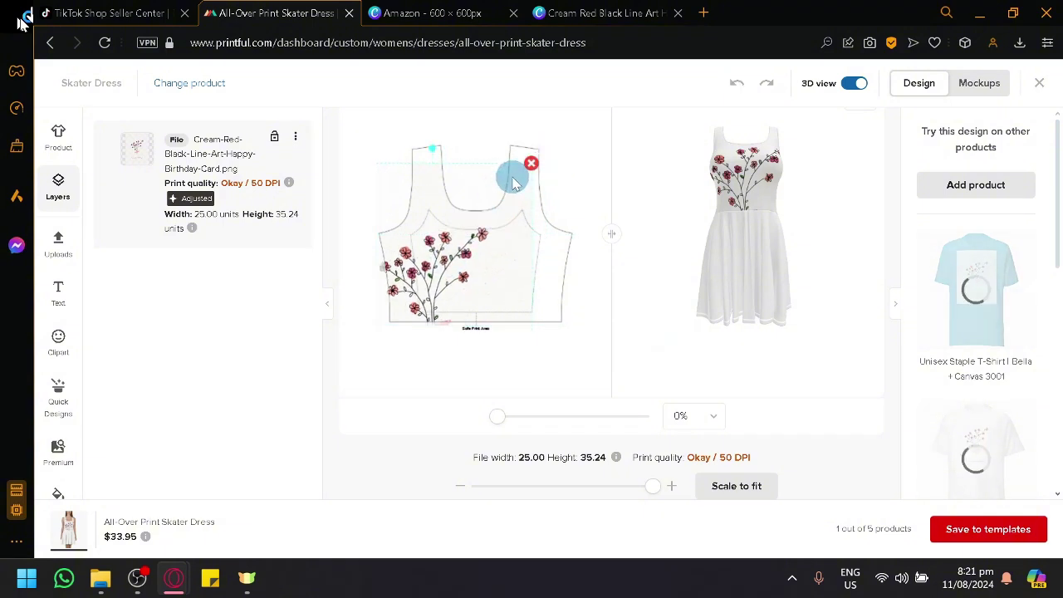
{"action": "key", "text": "ctrl+z"}
{"action": "key", "text": "ctrl+z"}
{"action": "key", "text": "ctrl+z"}
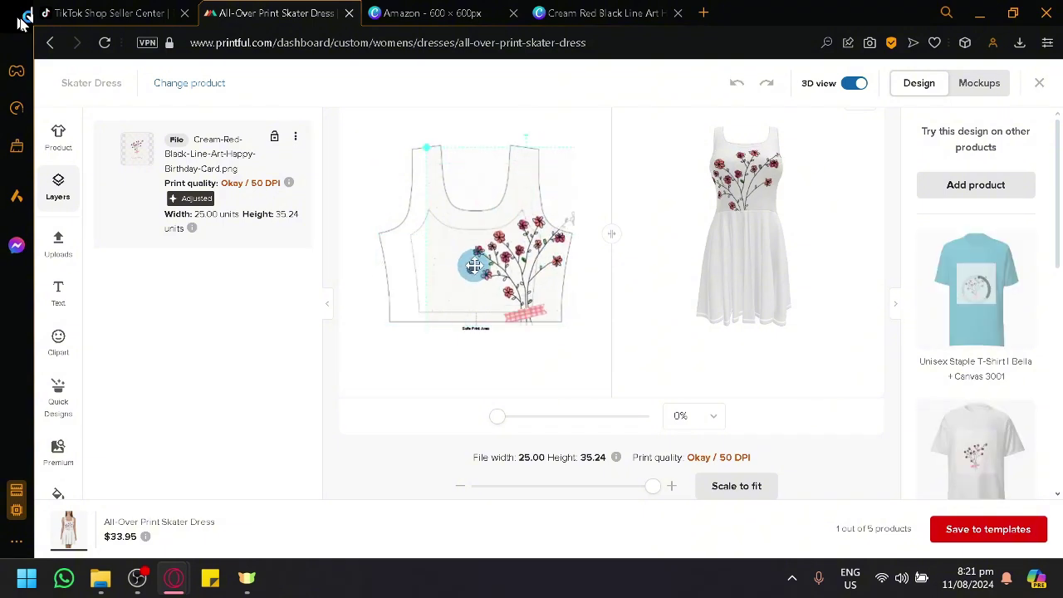
Shrink the design to 11.74 × 16.54 and centre it on the bodice, reaching 106 DPI
{"action": "left_click_drag", "start_coordinate": [440, 145], "coordinate": [387, 152]}
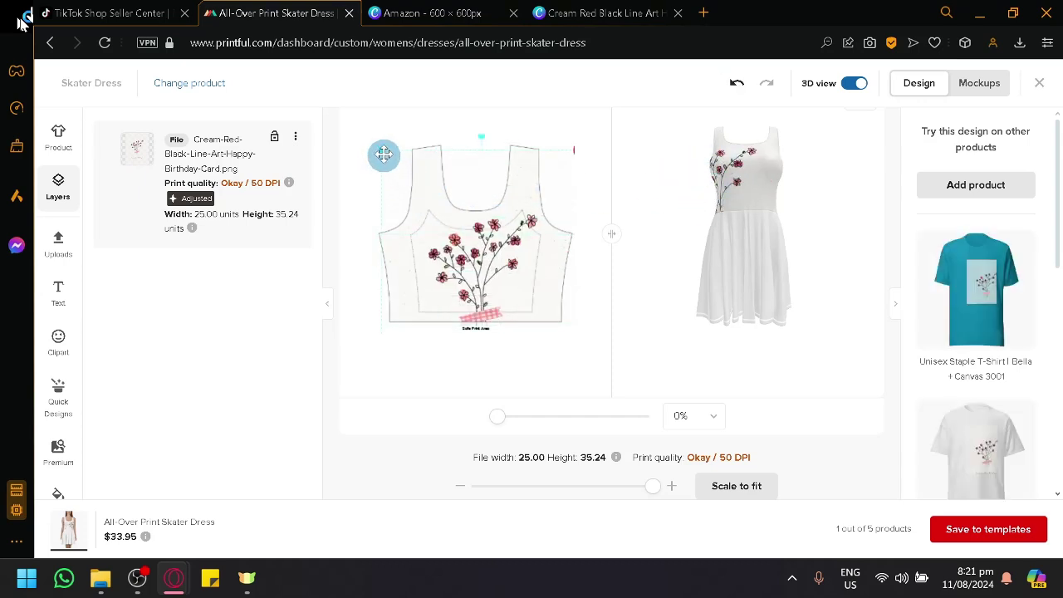
{"action": "left_click_drag", "start_coordinate": [382, 149], "coordinate": [440, 233]}
{"action": "mouse_move", "coordinate": [478, 276]}
{"action": "left_mouse_down"}
{"action": "mouse_move", "coordinate": [493, 296]}
{"action": "mouse_move", "coordinate": [493, 285]}
{"action": "left_mouse_up"}
{"action": "left_click_drag", "start_coordinate": [727, 301], "coordinate": [640, 339]}
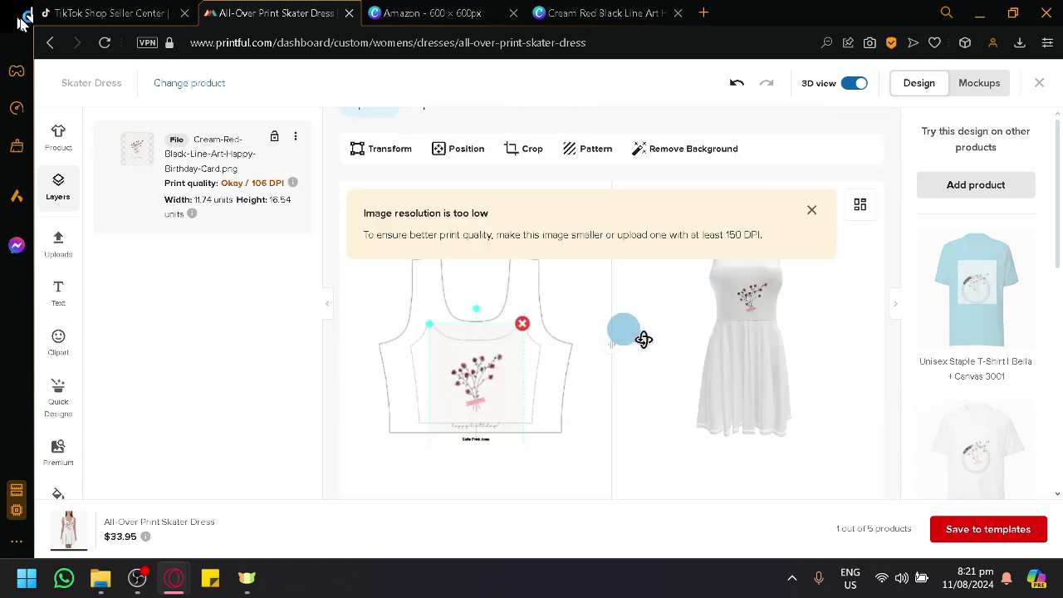
{"action": "left_click", "coordinate": [809, 212]}
{"action": "mouse_move", "coordinate": [495, 382]}
{"action": "left_mouse_down"}
{"action": "mouse_move", "coordinate": [488, 364]}
{"action": "mouse_move", "coordinate": [501, 362]}
{"action": "left_mouse_up"}
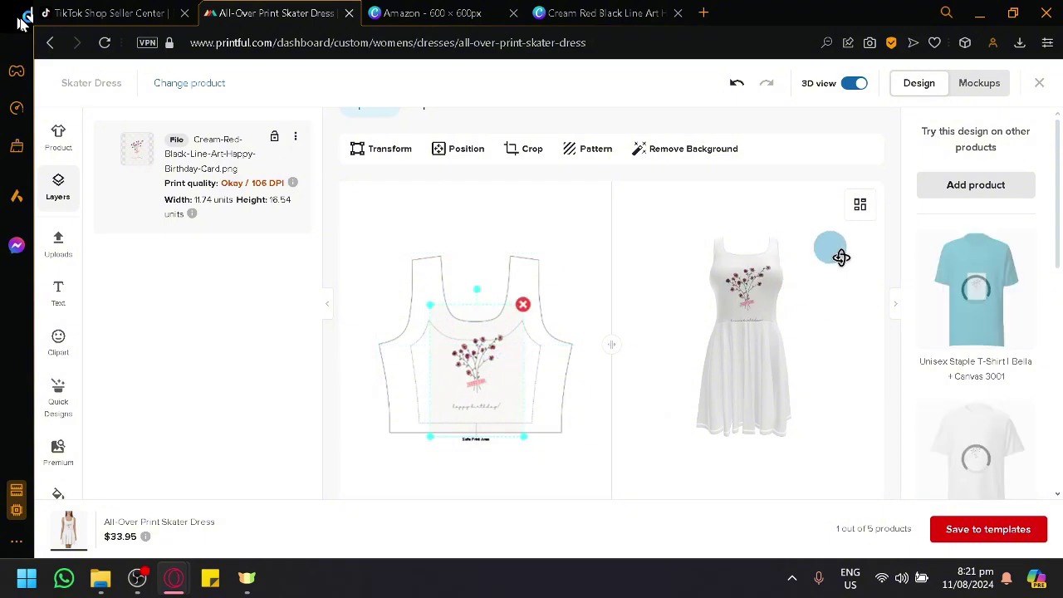
{"action": "scroll", "coordinate": [840, 257], "scroll_direction": "down", "scroll_amount": 2}
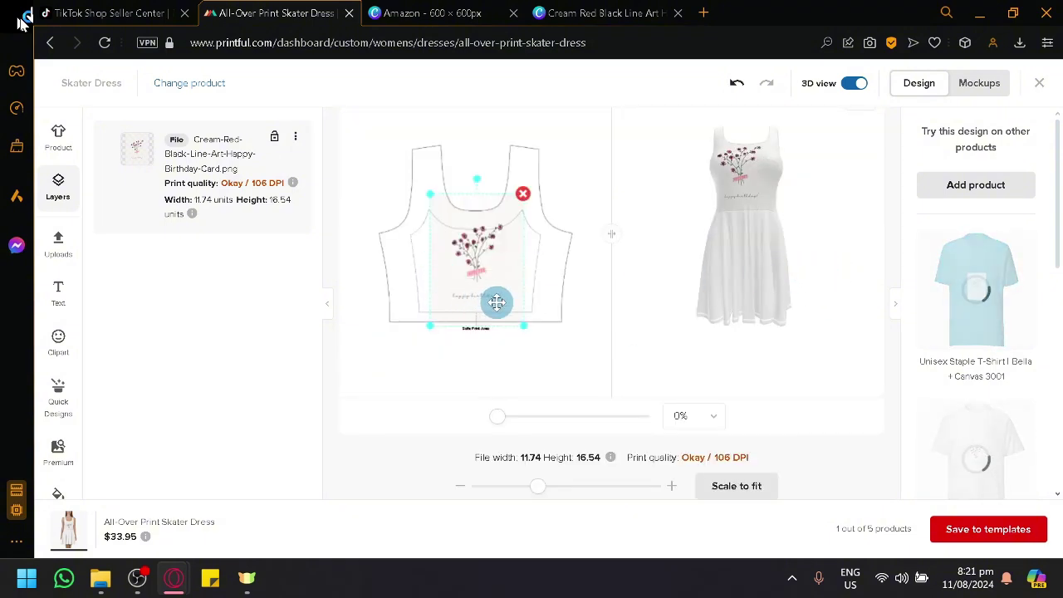
{"action": "scroll", "coordinate": [497, 304], "scroll_direction": "up", "scroll_amount": 3}
{"action": "scroll", "coordinate": [499, 304], "scroll_direction": "down", "scroll_amount": 2}
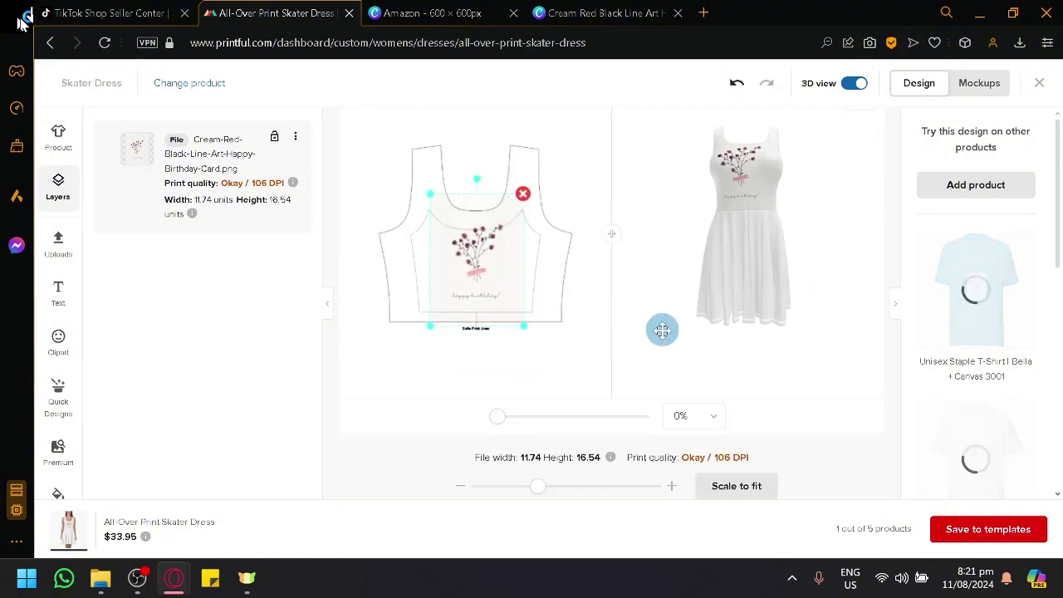
{"action": "scroll", "coordinate": [750, 363], "scroll_direction": "up", "scroll_amount": 2}
{"action": "scroll", "coordinate": [751, 362], "scroll_direction": "down", "scroll_amount": 2}
{"action": "scroll", "coordinate": [750, 355], "scroll_direction": "up", "scroll_amount": 3}
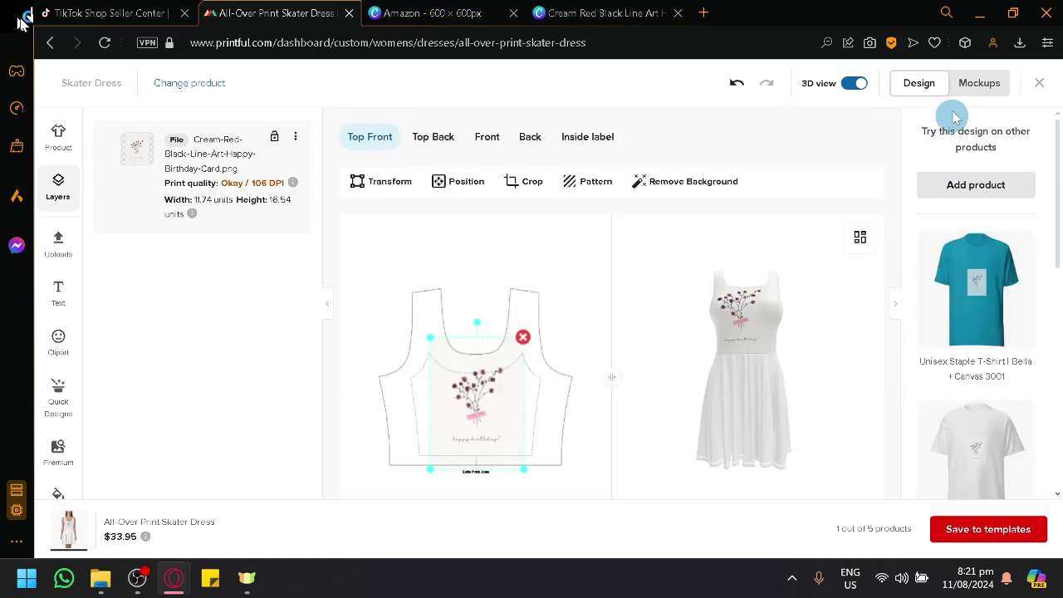
Choose White stitching in Mockups and preview the side and front dress mockups
{"action": "left_click", "coordinate": [976, 87]}
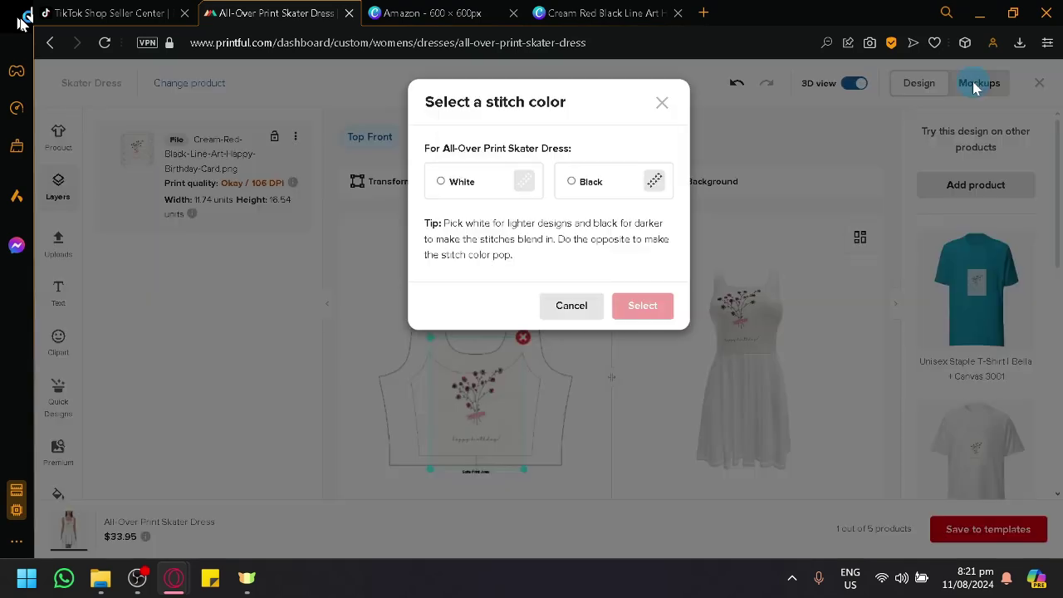
{"action": "left_click", "coordinate": [487, 181]}
{"action": "left_click", "coordinate": [635, 306]}
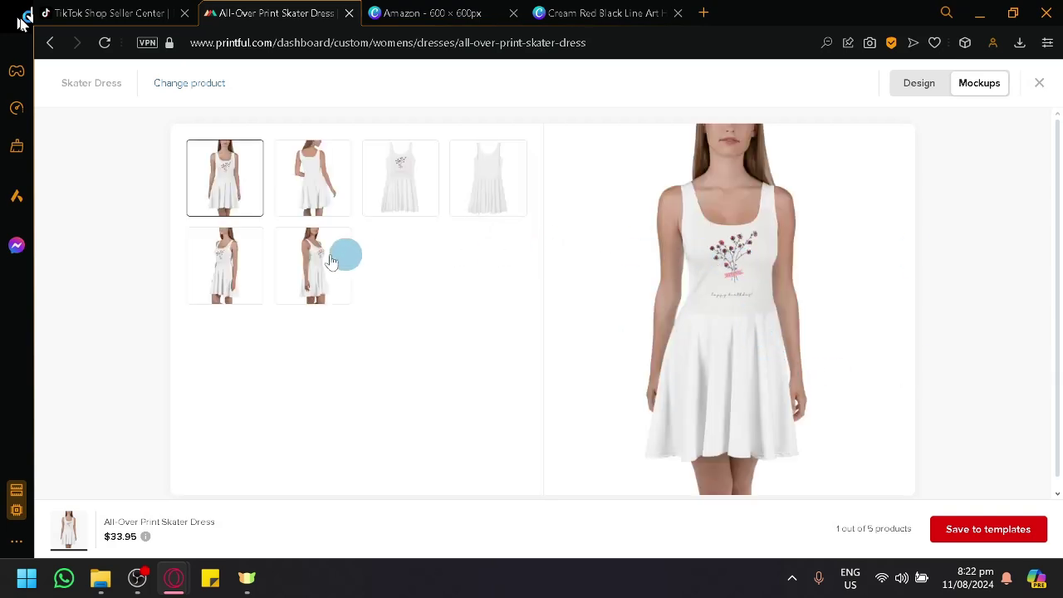
{"action": "left_click", "coordinate": [307, 264]}
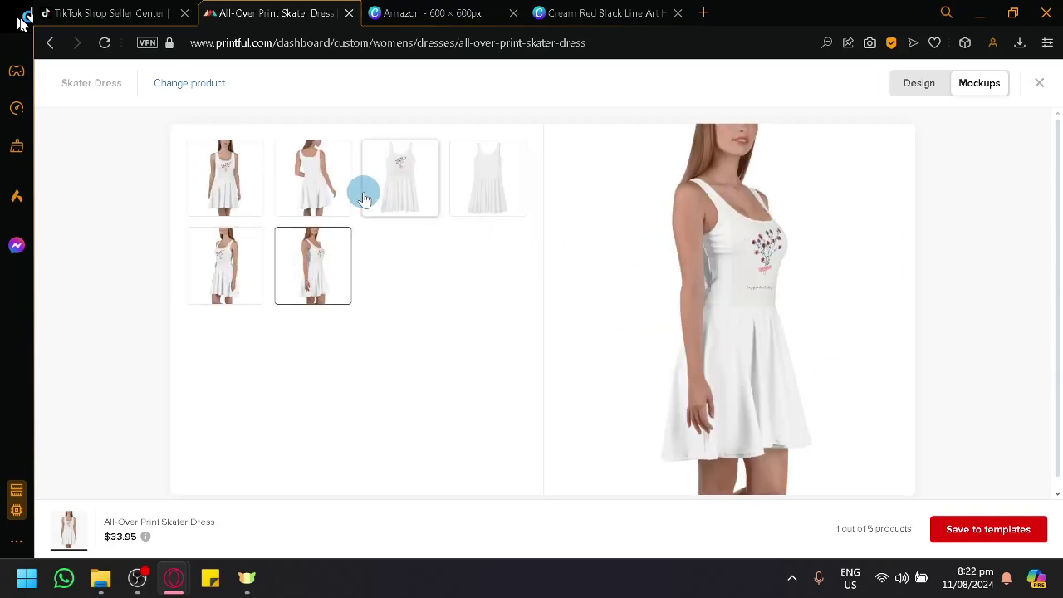
{"action": "left_click", "coordinate": [206, 171]}
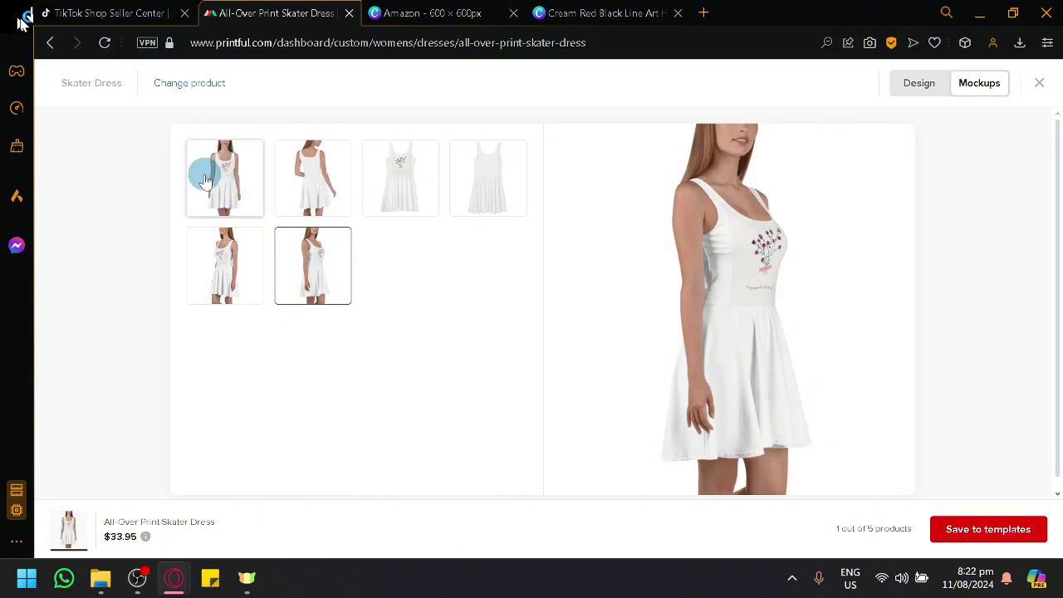
{"action": "left_click", "coordinate": [918, 82]}
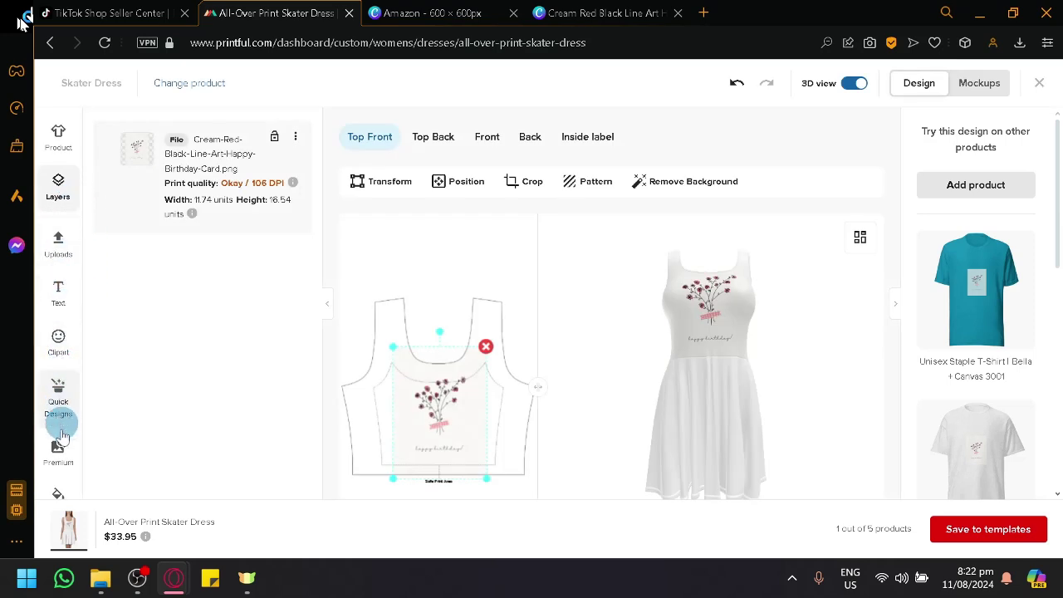
{"action": "scroll", "coordinate": [59, 238], "scroll_direction": "down", "scroll_amount": 2}
{"action": "scroll", "coordinate": [60, 240], "scroll_direction": "up", "scroll_amount": 2}
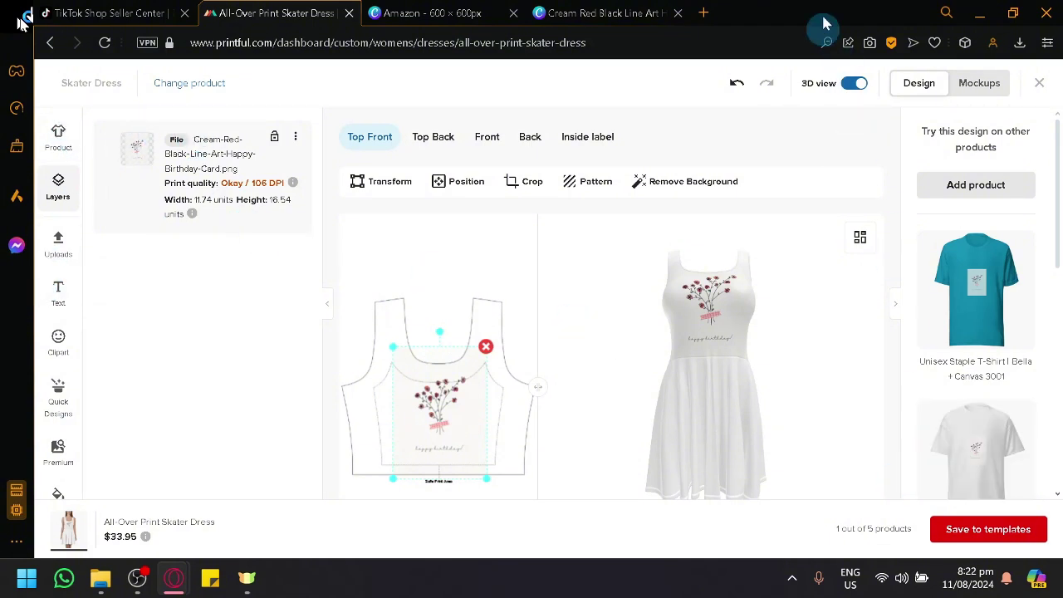
Save the skater dress to templates, continuing past the missing back and front files
{"action": "left_click", "coordinate": [988, 531]}
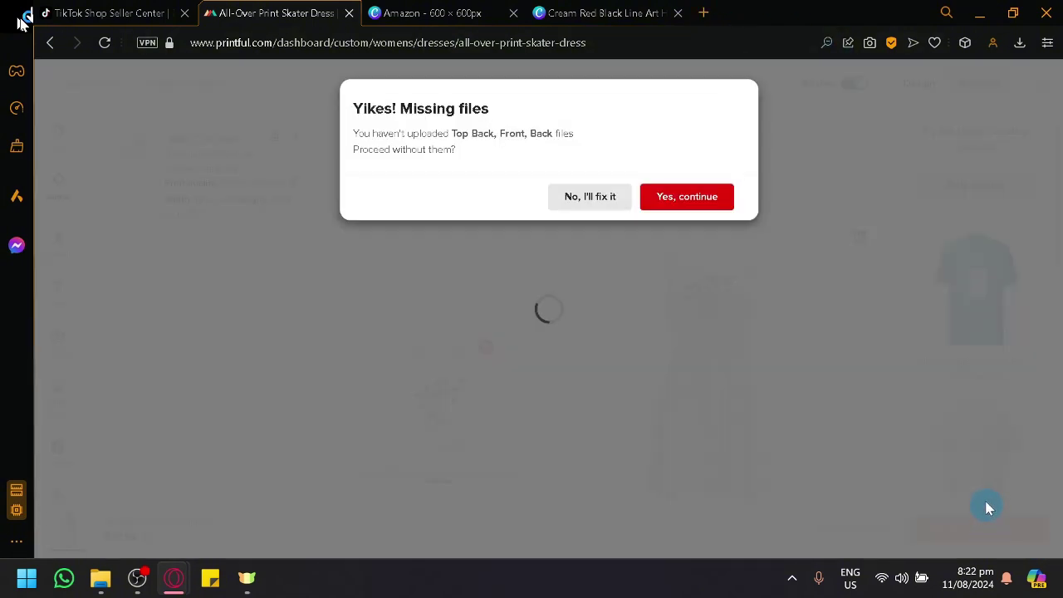
{"action": "left_click", "coordinate": [665, 208]}
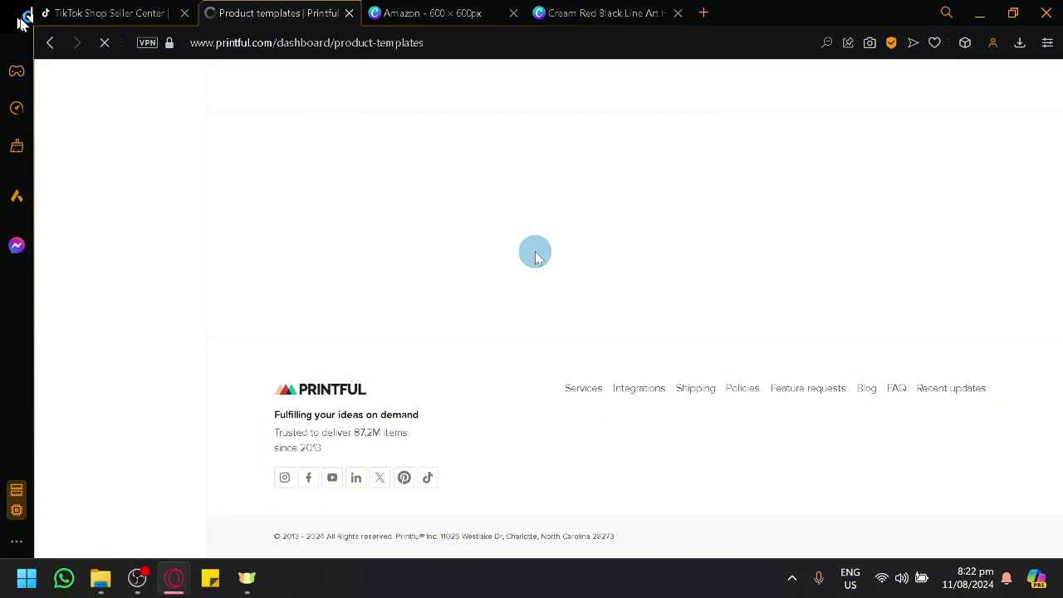
{"action": "scroll", "coordinate": [606, 344], "scroll_direction": "down", "scroll_amount": 3}
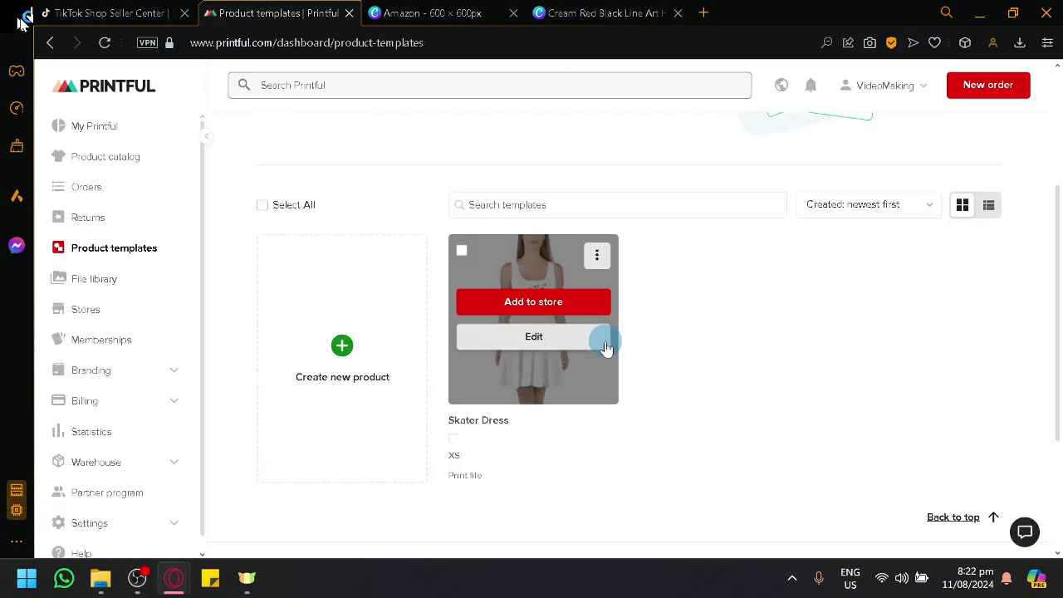